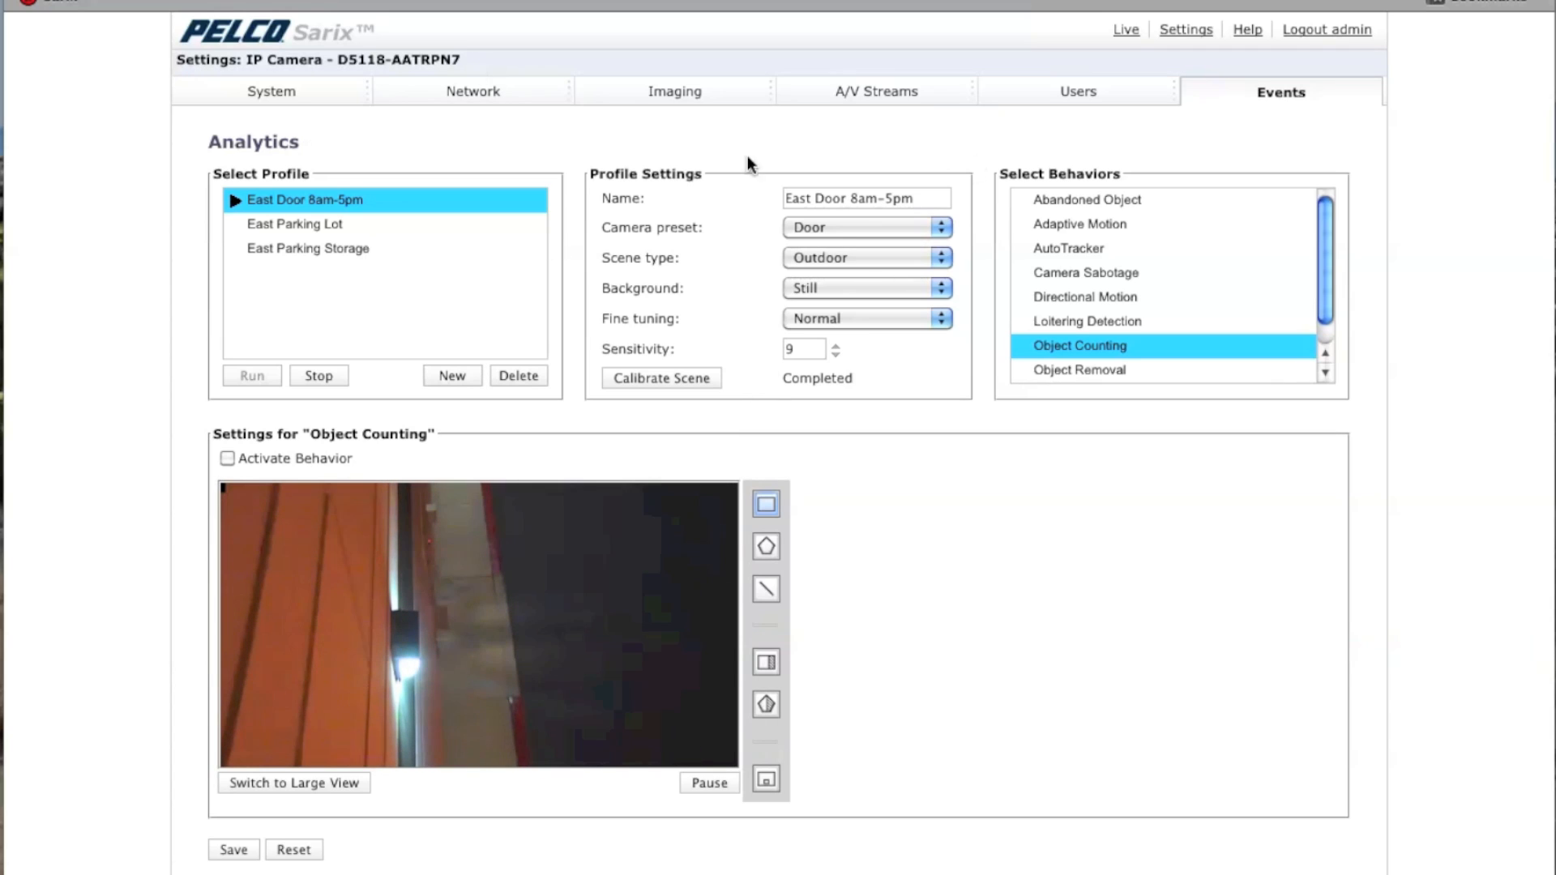
Activate the Object Counting behavior and draw a counting line along the curb beside the walkway, spanning the full height of the camera image.
mouse_move(1271, 94)
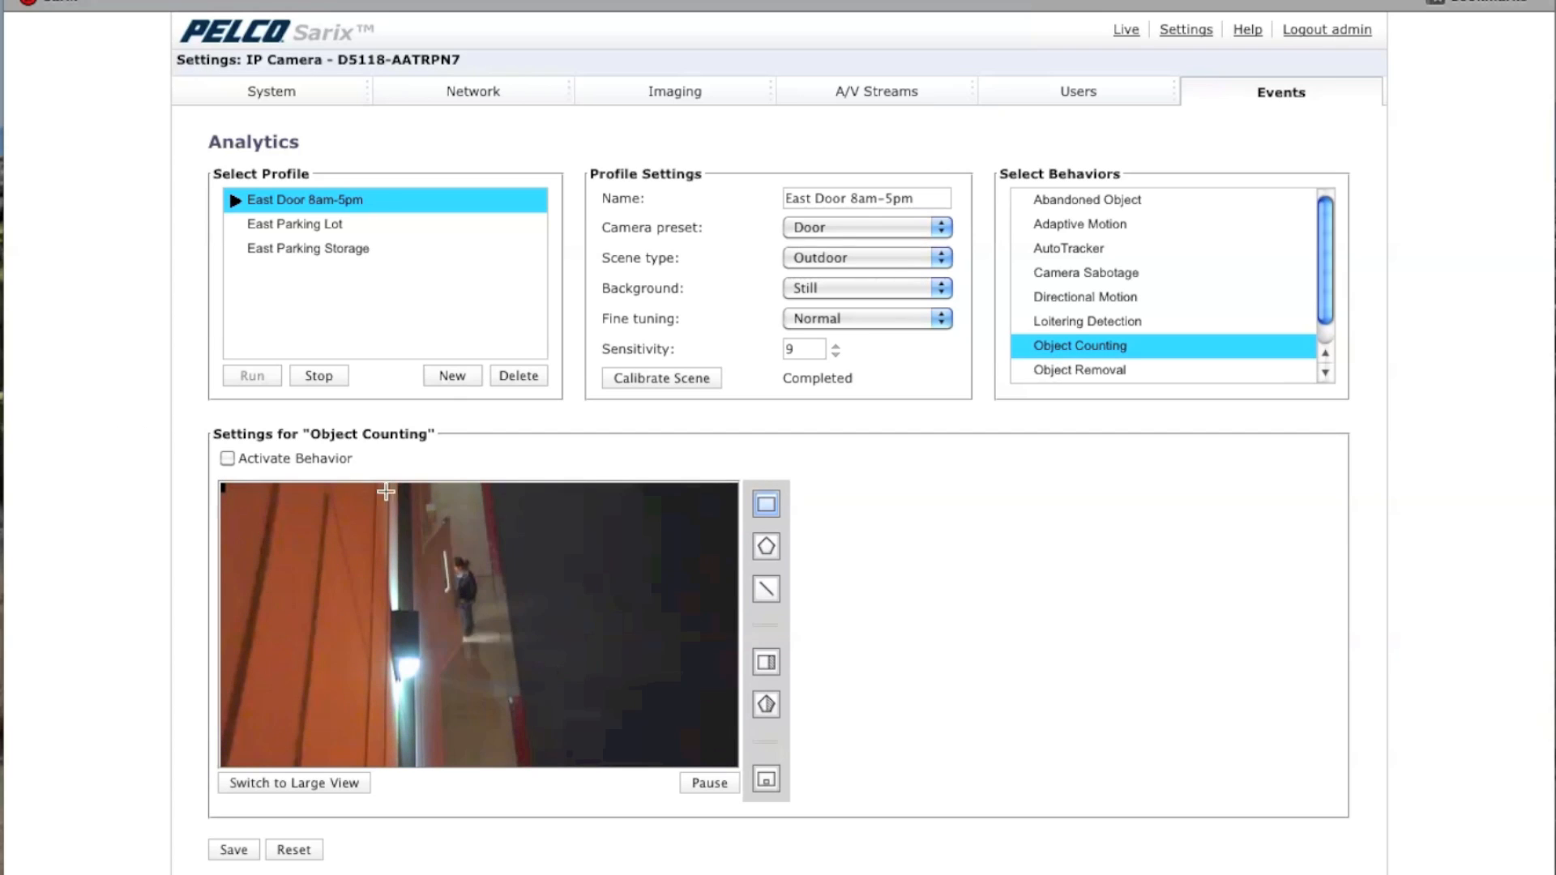
click(227, 458)
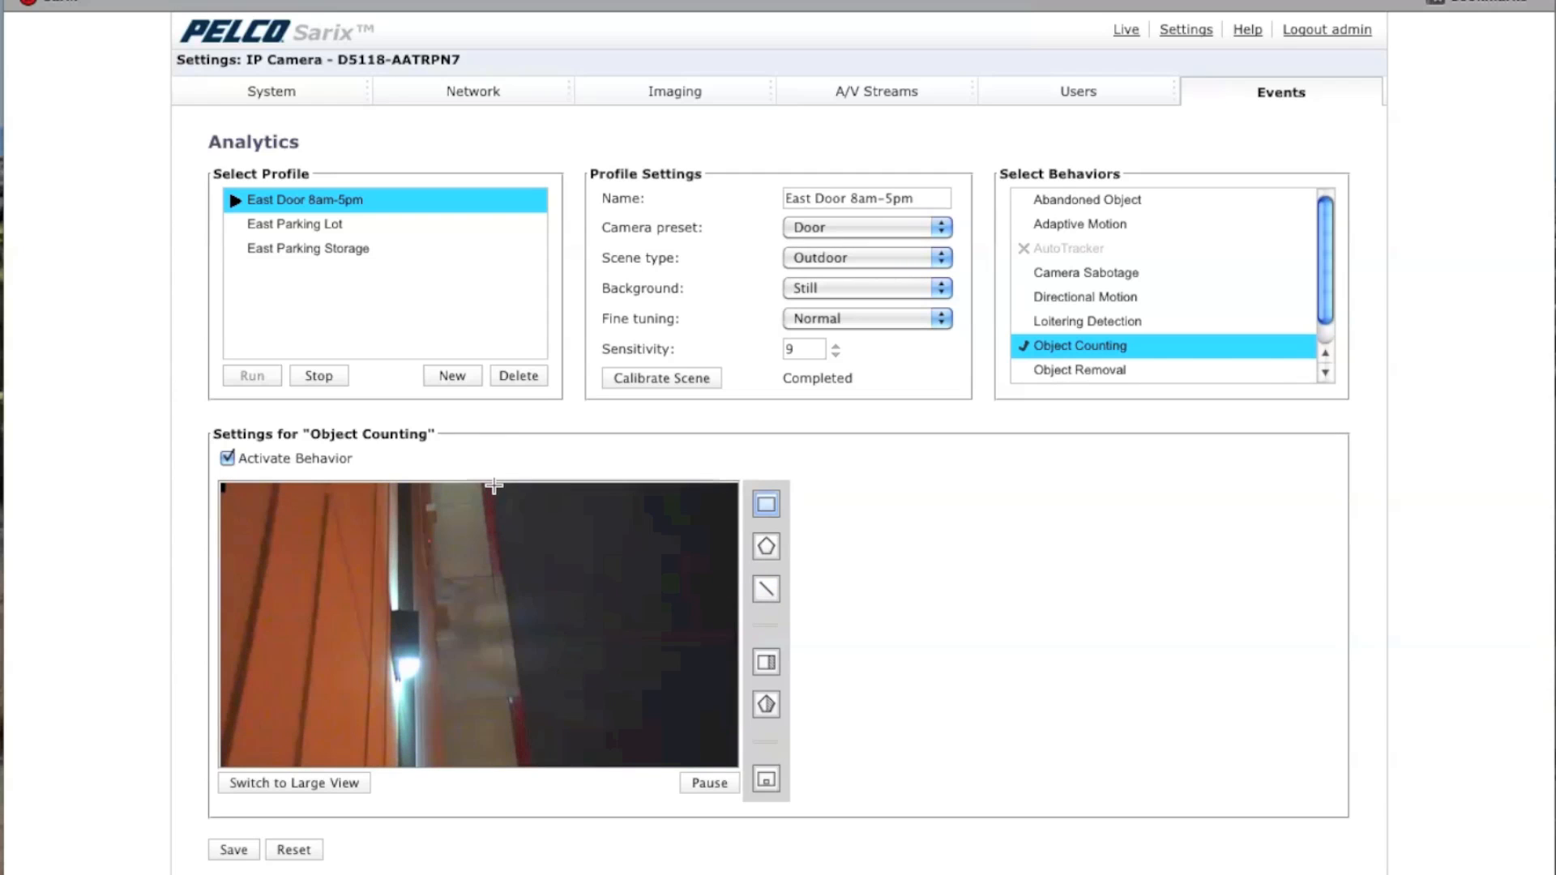
click(775, 598)
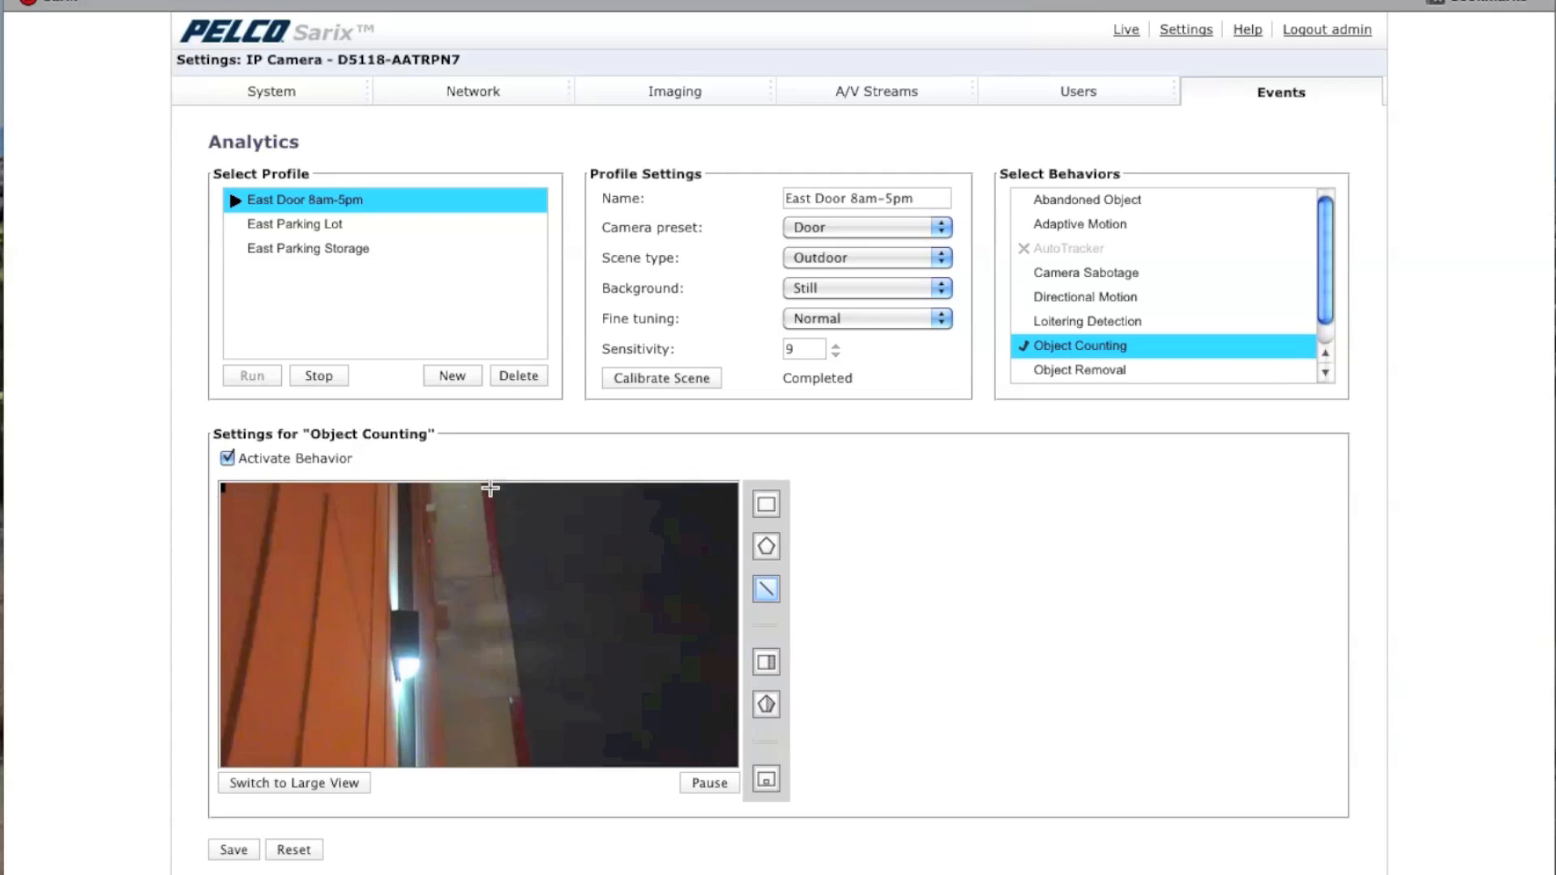
drag(493, 493, 537, 765)
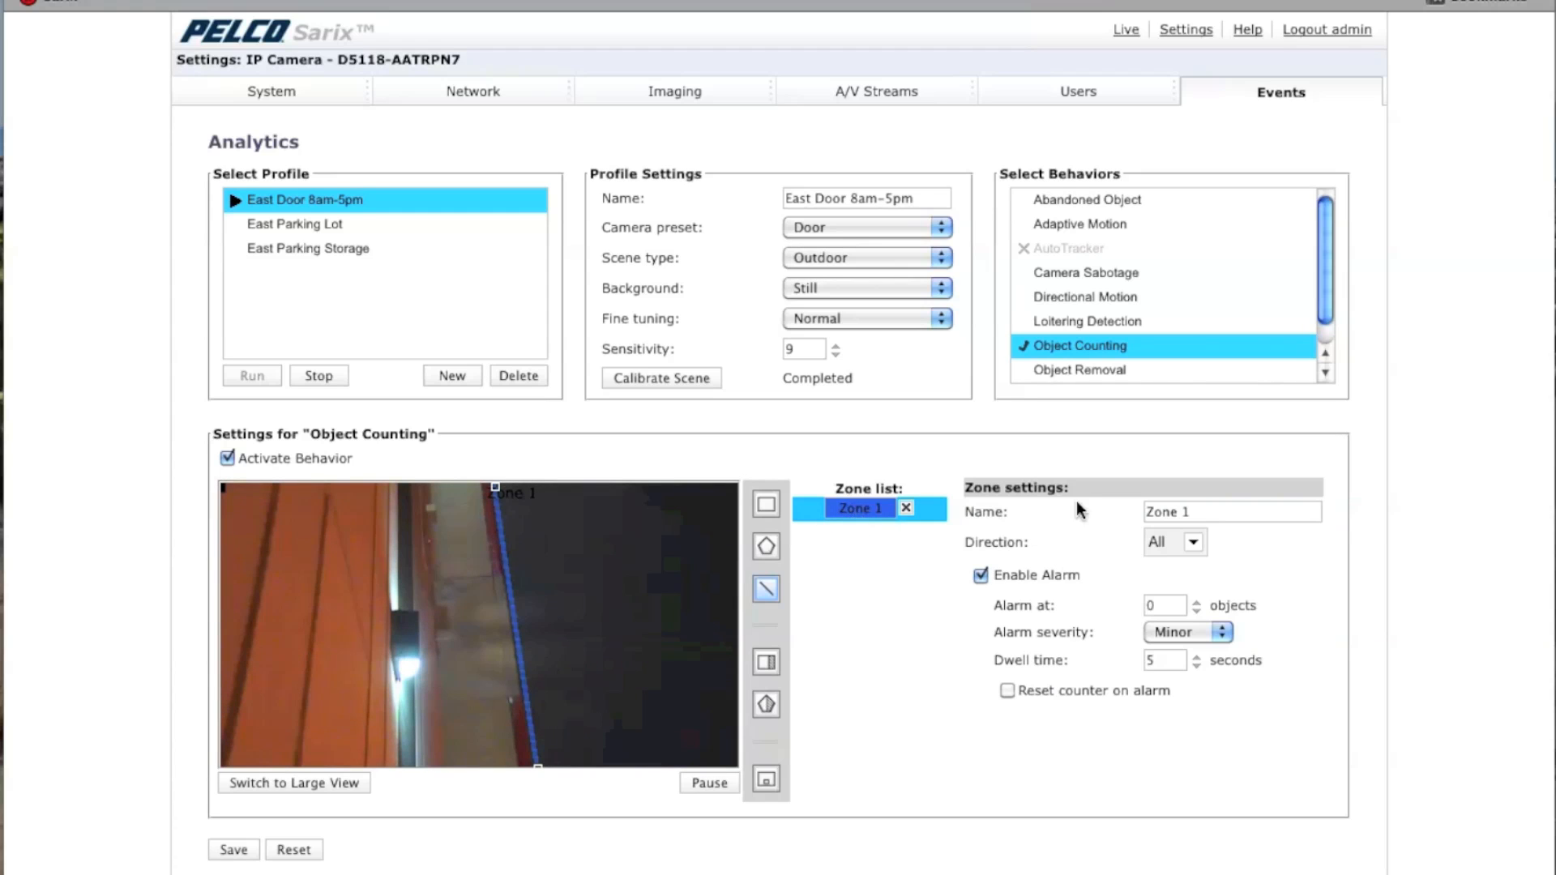
Name the counting line zone "Door Exit" and set its direction to the rightward arrow.
drag(1204, 511, 1145, 513)
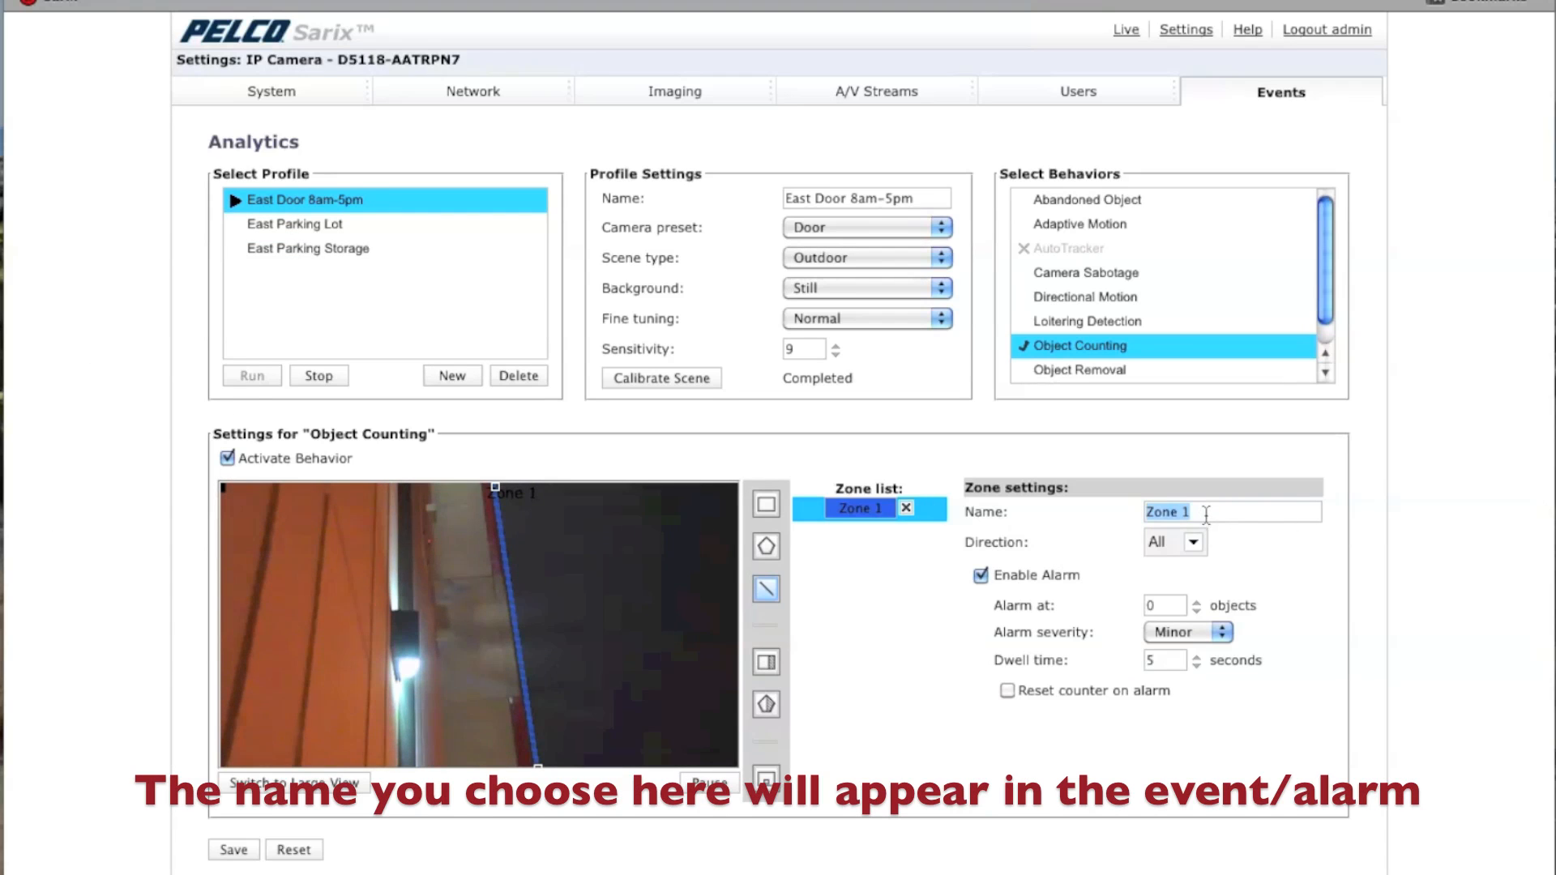
text(Door Exit)
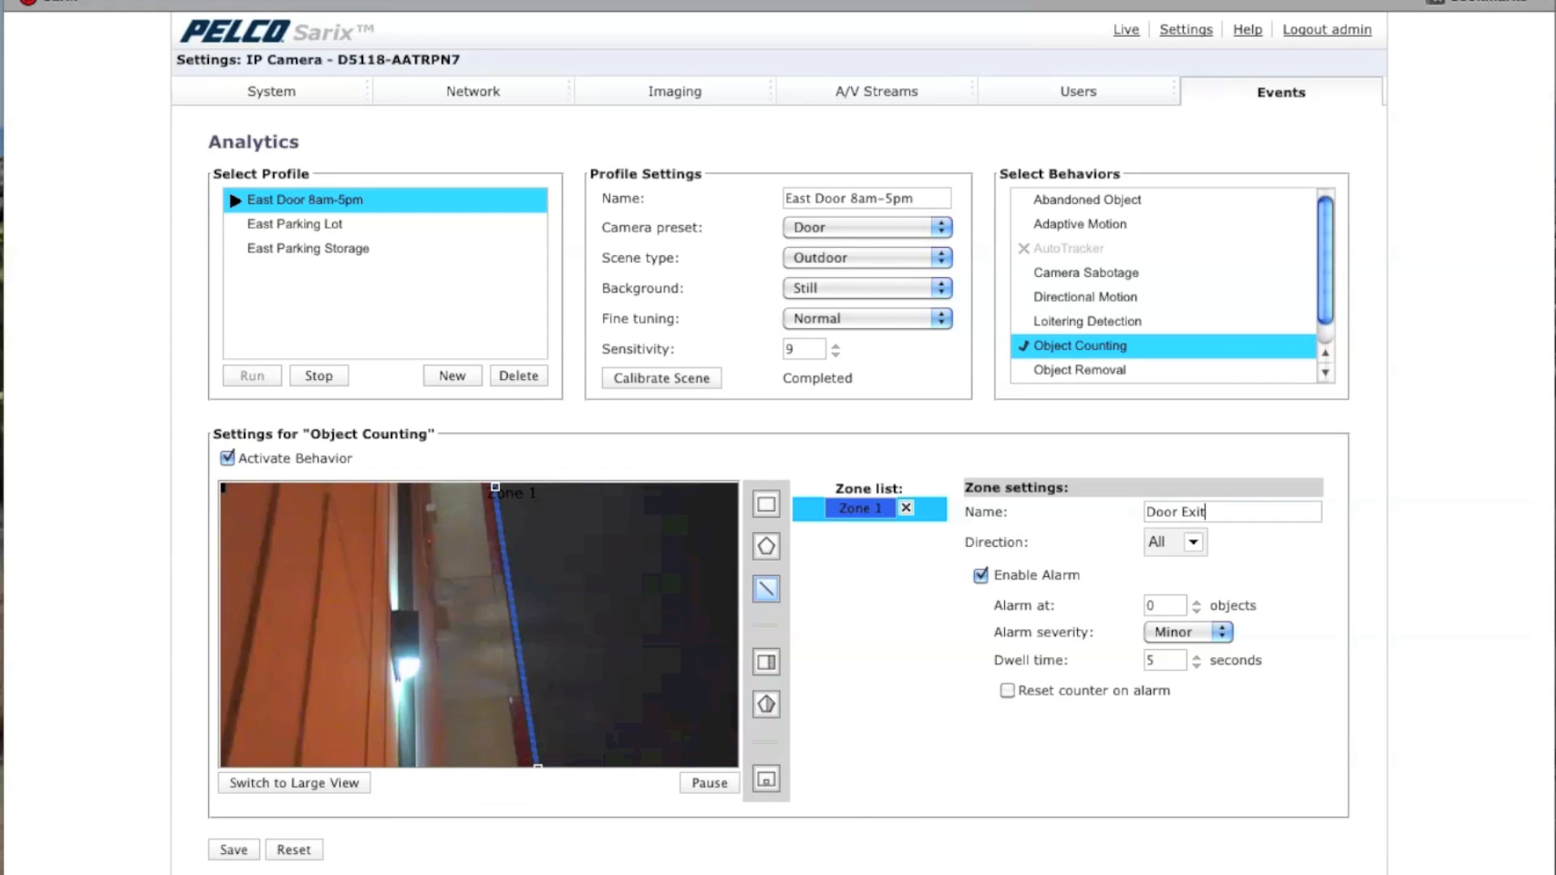
click(1190, 552)
click(1194, 551)
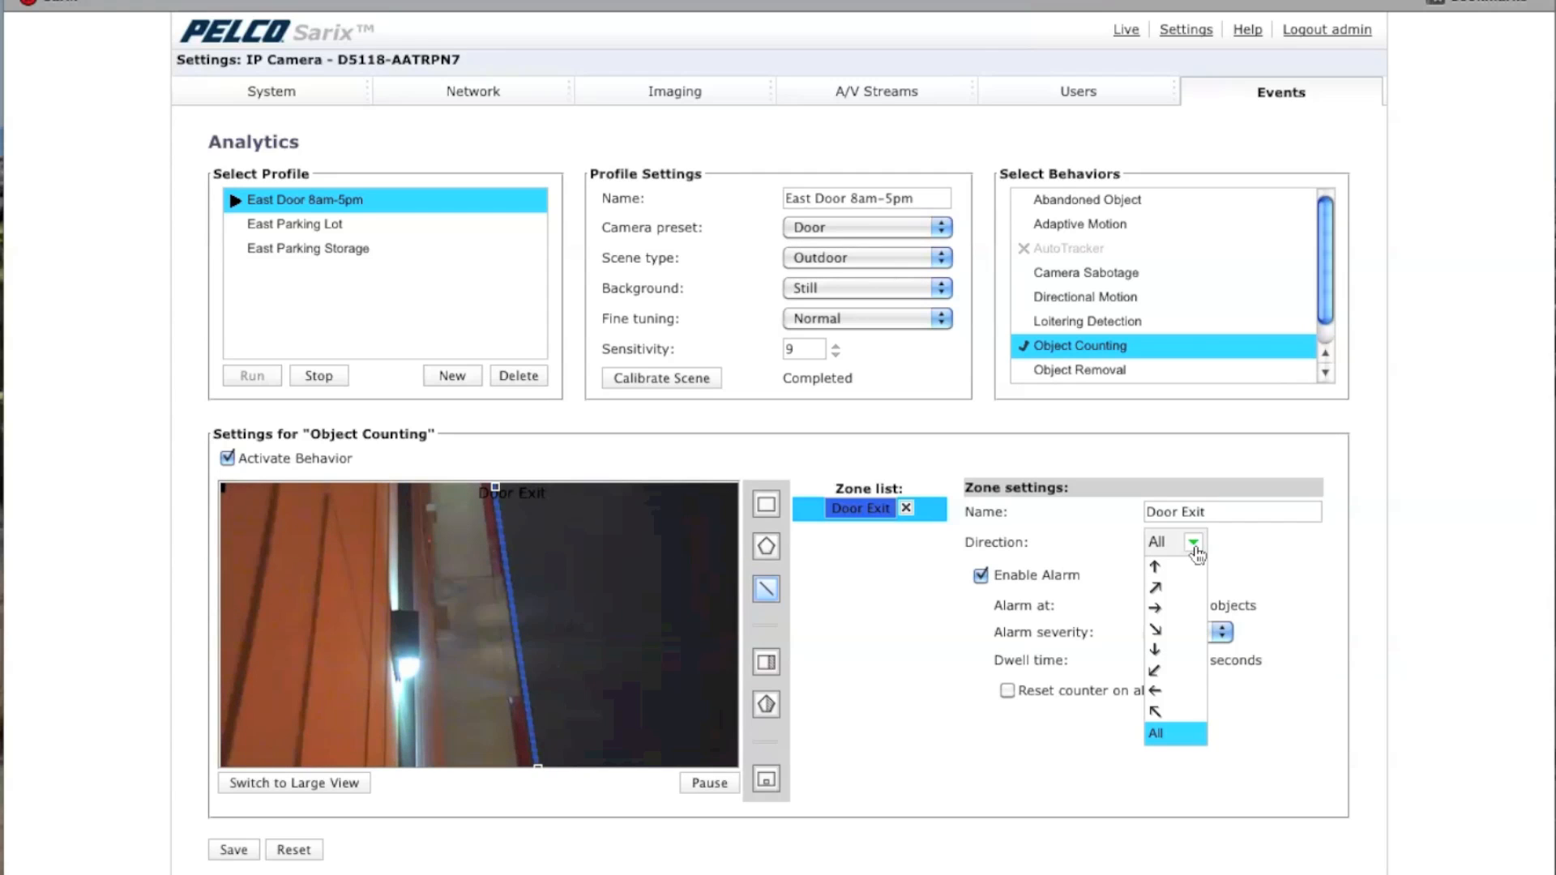
click(1158, 609)
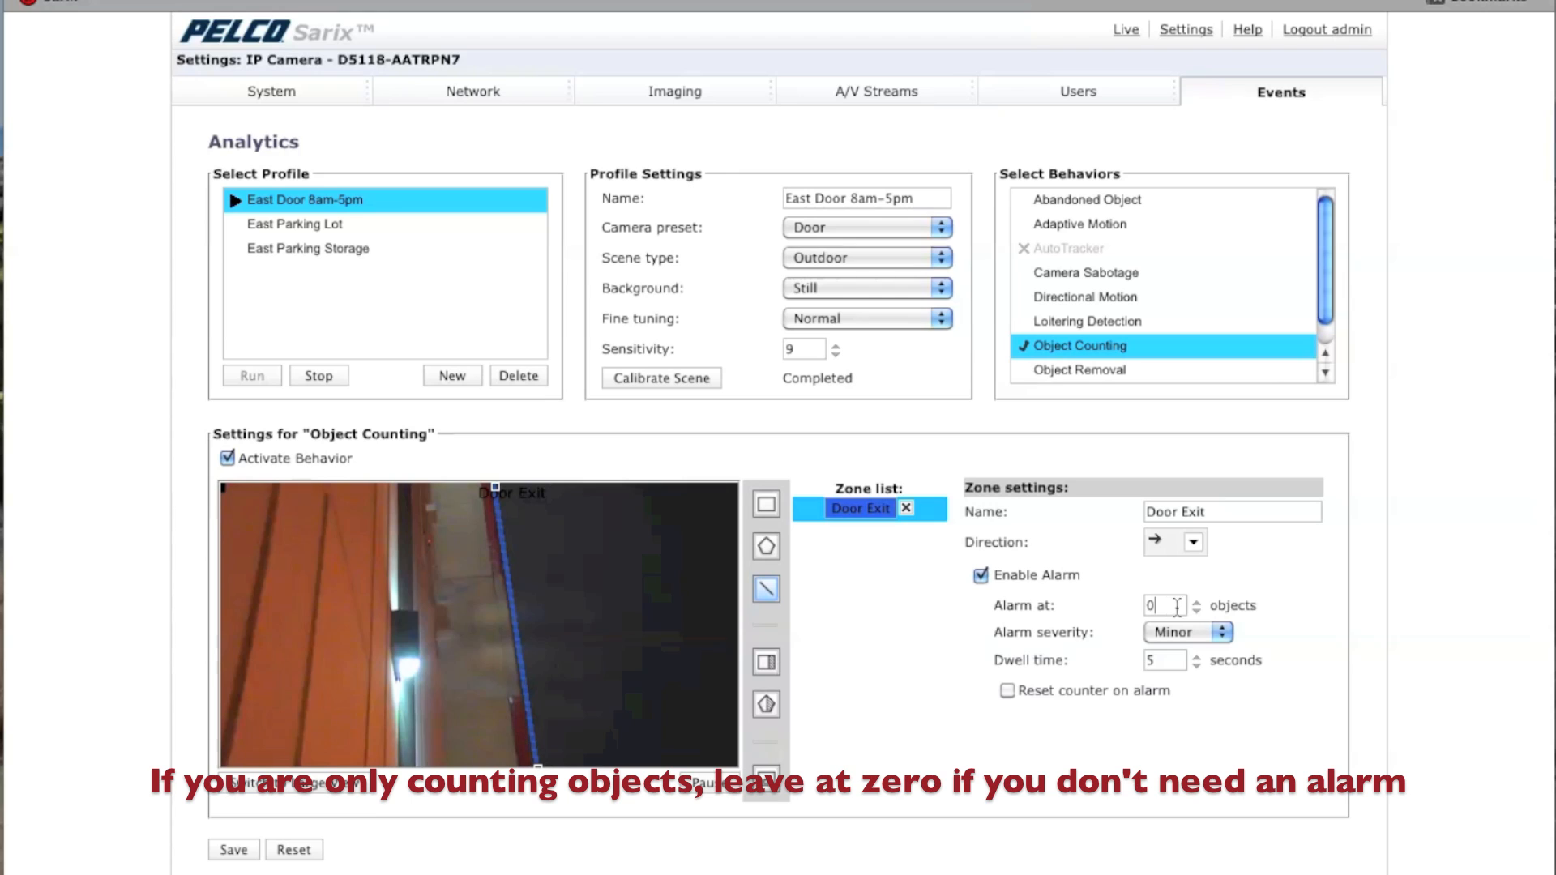
Set the Door Exit zone to alarm at 1 object with Normal alarm severity.
drag(1169, 606, 1138, 606)
text(1)
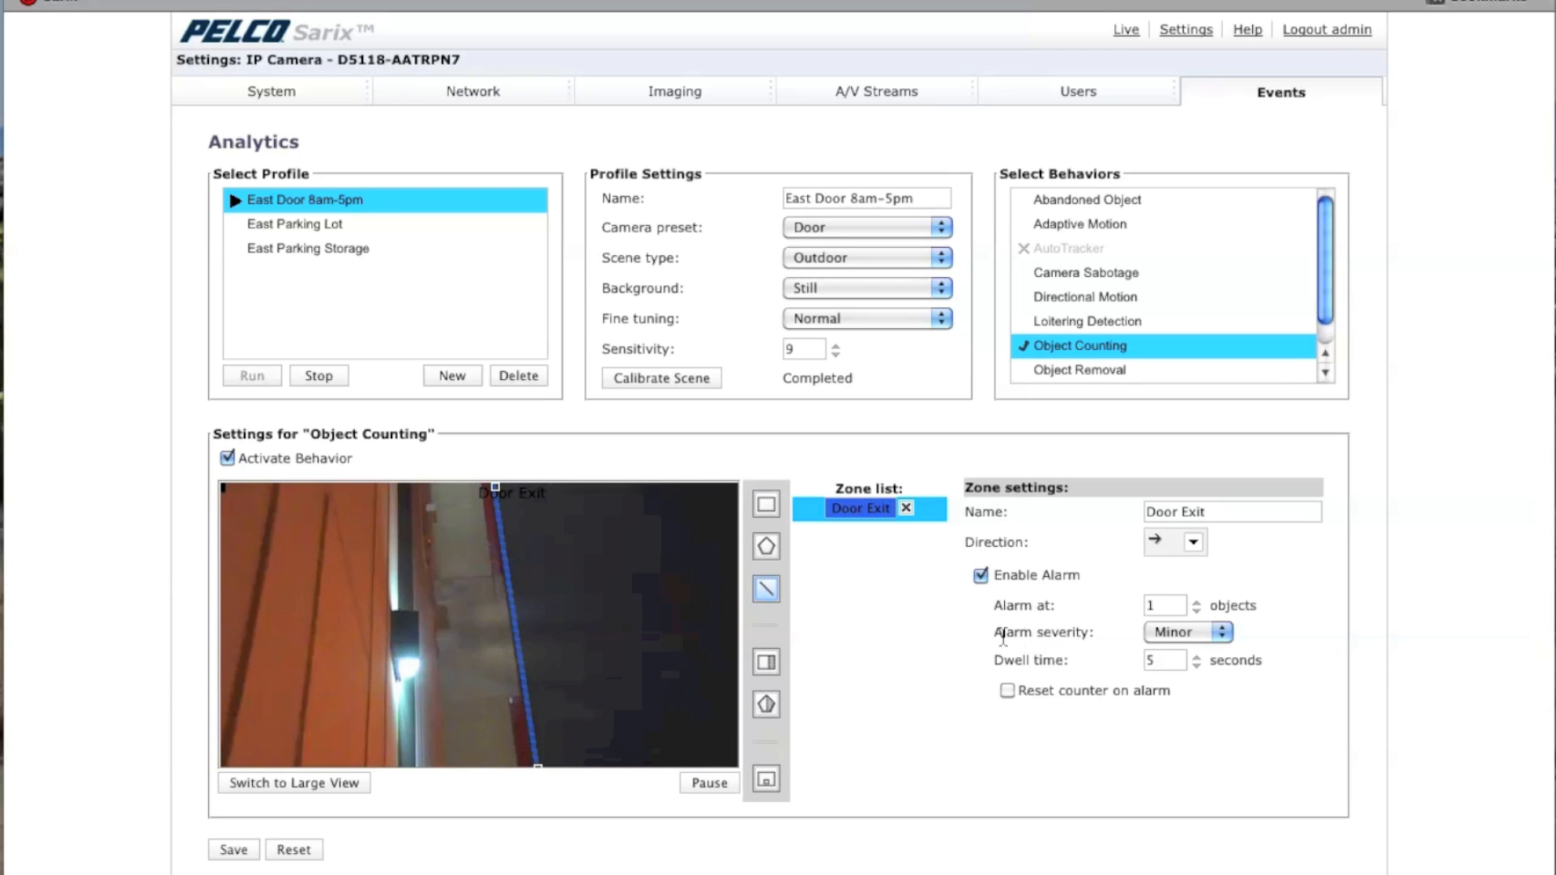
click(1173, 634)
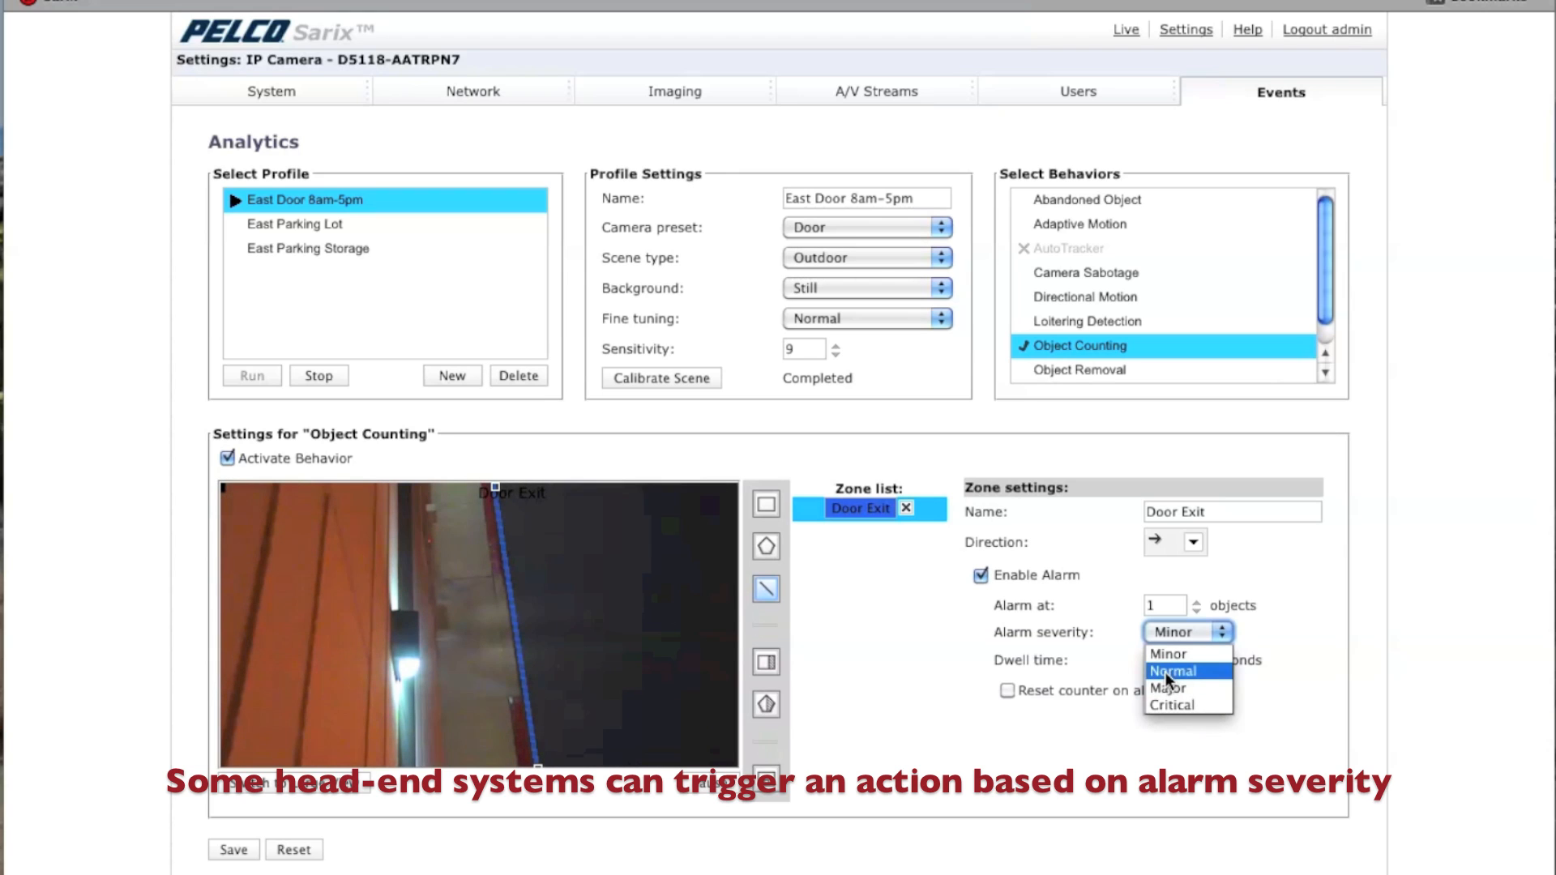
click(1164, 672)
click(1191, 633)
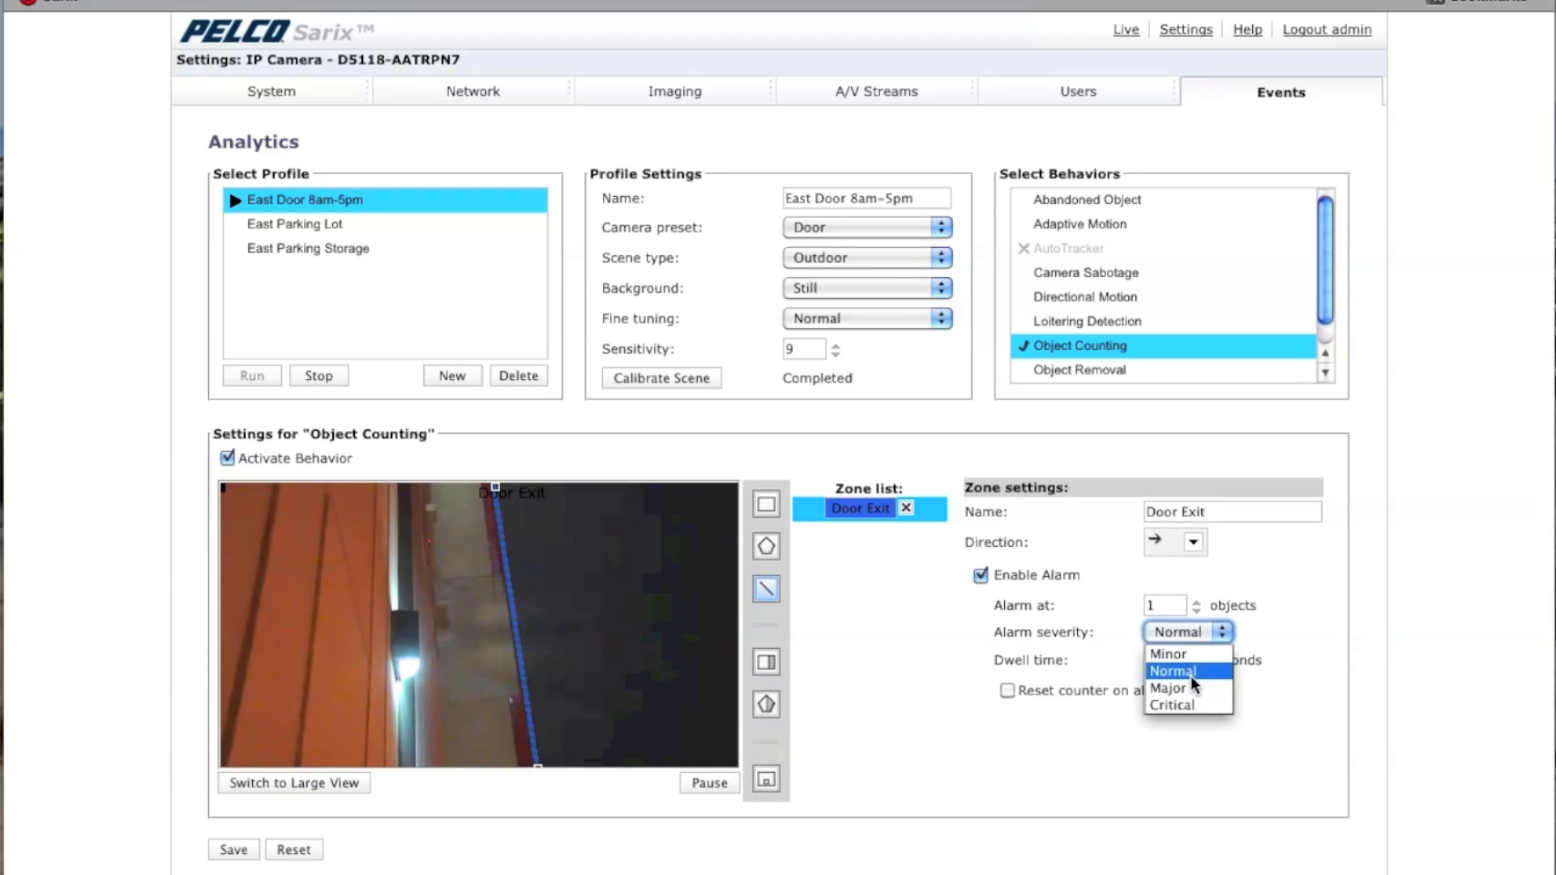
click(1080, 631)
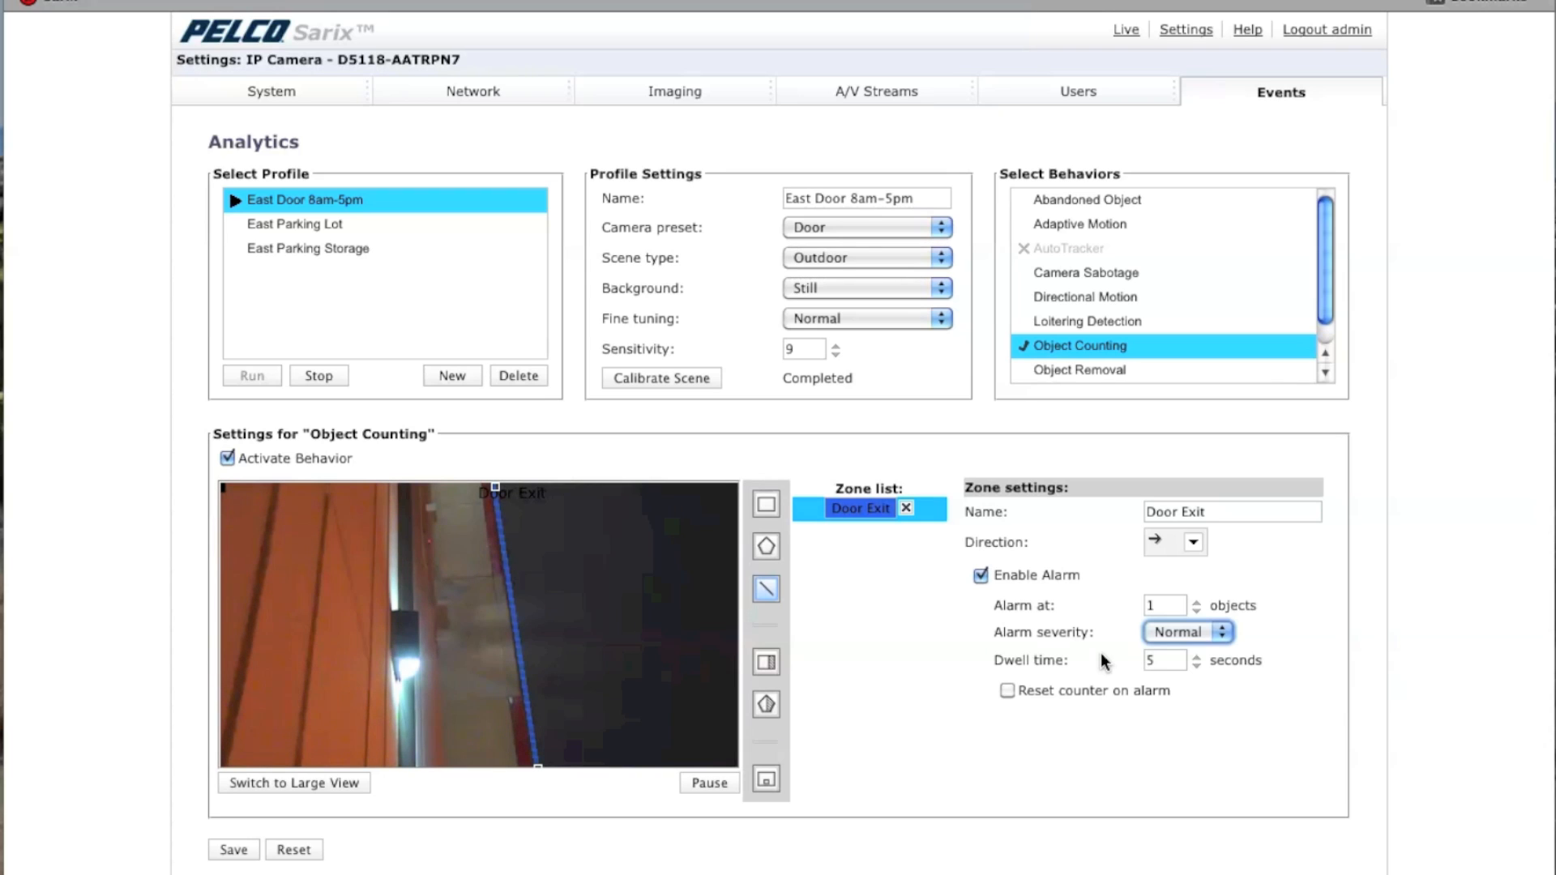
click(1156, 663)
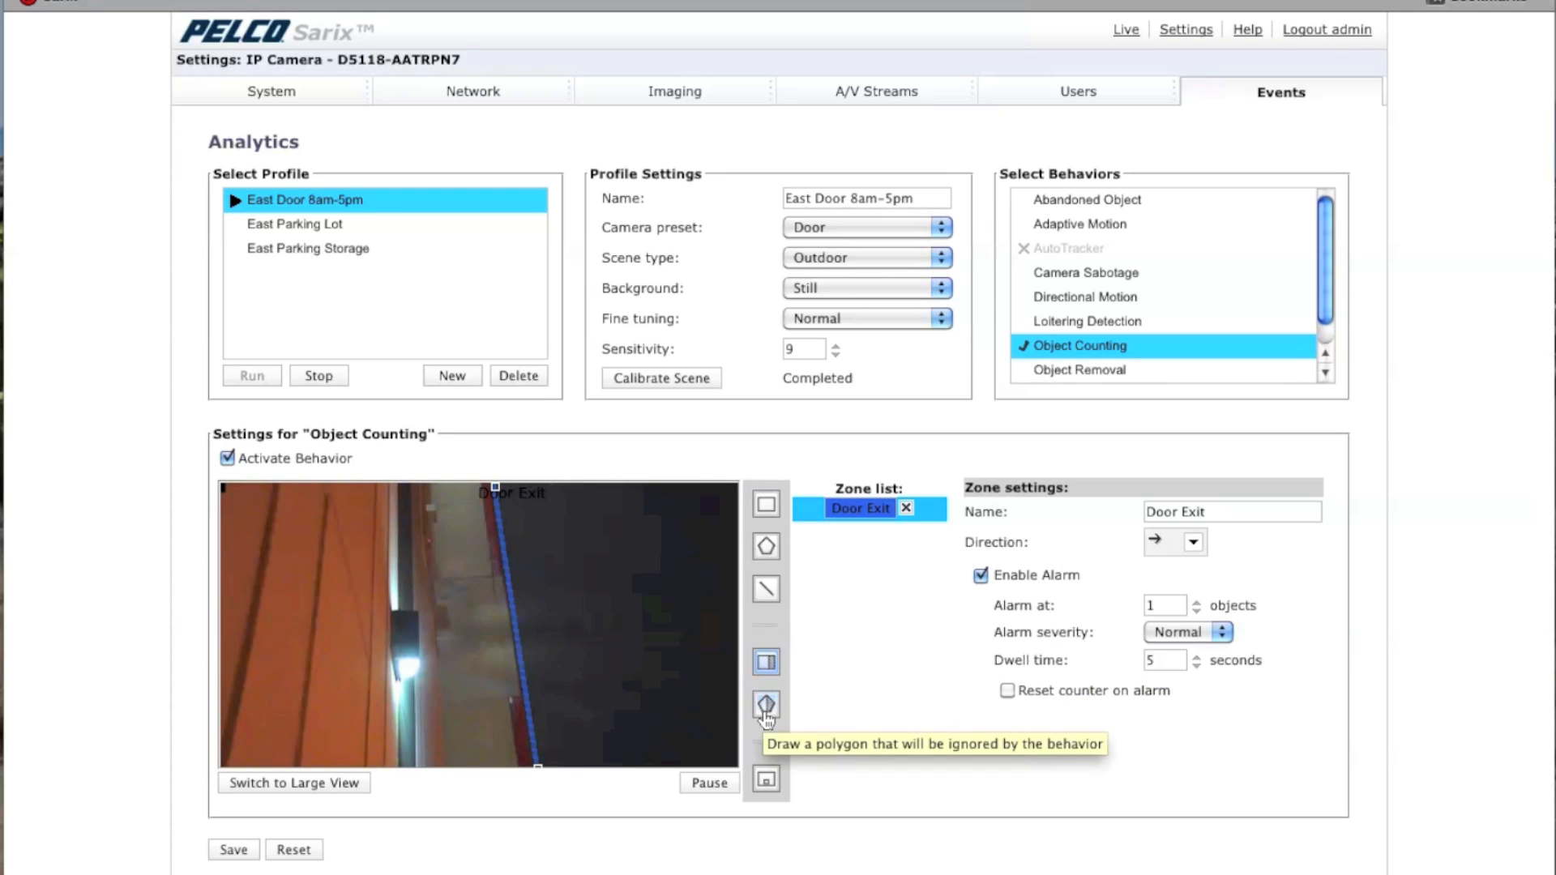
Draw a rectangular exclusion zone over the dark lot beyond the counting line, reaching the right edge of the camera image.
click(768, 661)
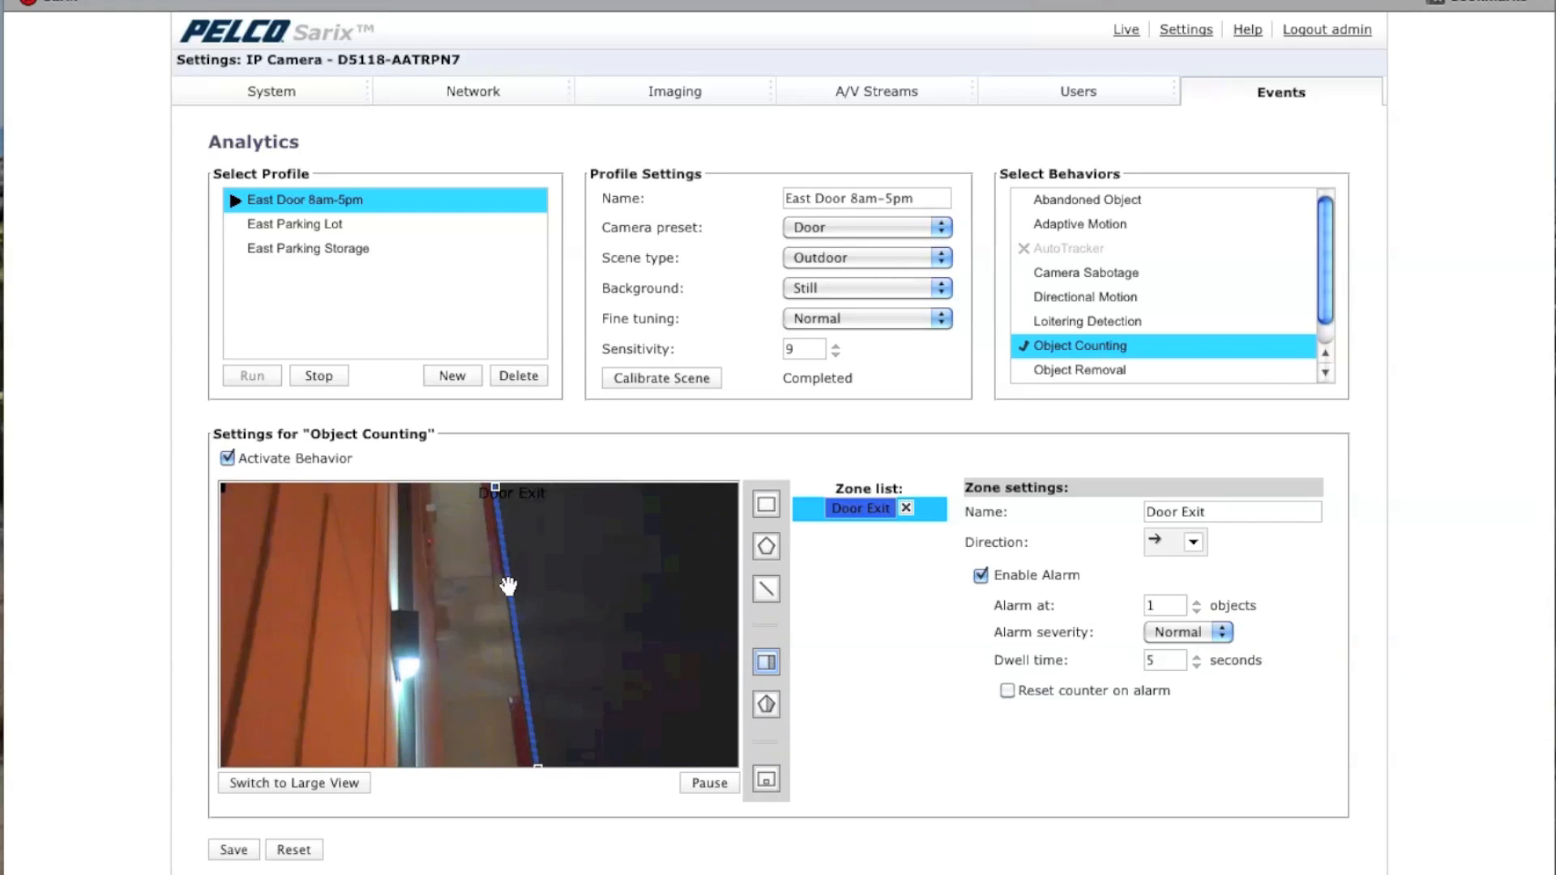
click(766, 504)
click(770, 663)
drag(577, 489, 741, 767)
Show the object size boxes, place the average and minimum boxes over the walkway's curb, and shrink the minimum box.
click(766, 779)
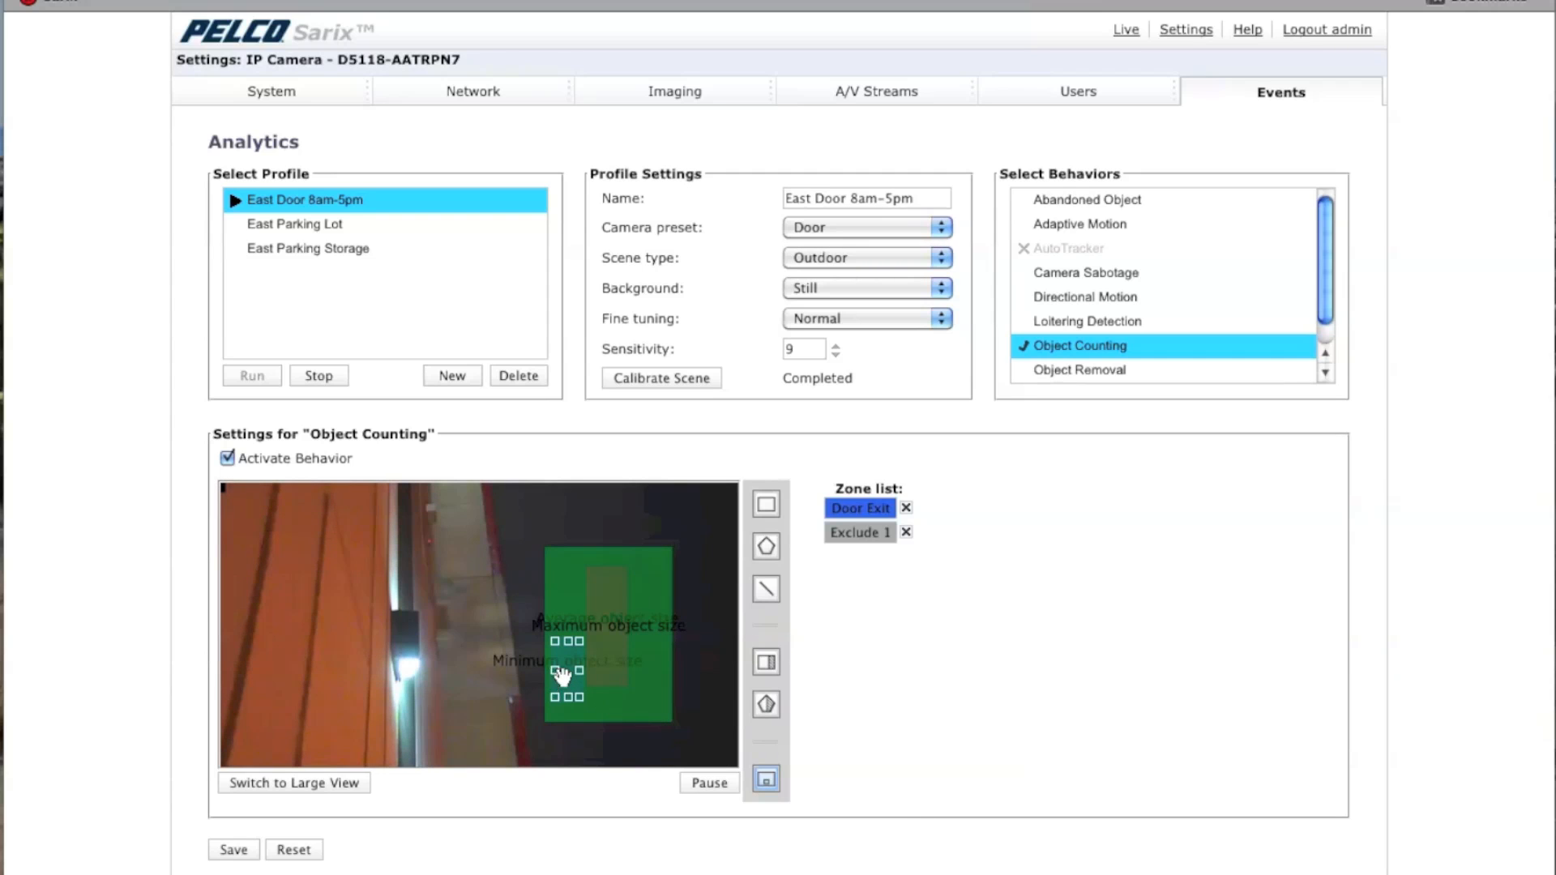
drag(574, 674, 470, 720)
drag(596, 665, 504, 633)
drag(488, 569, 484, 577)
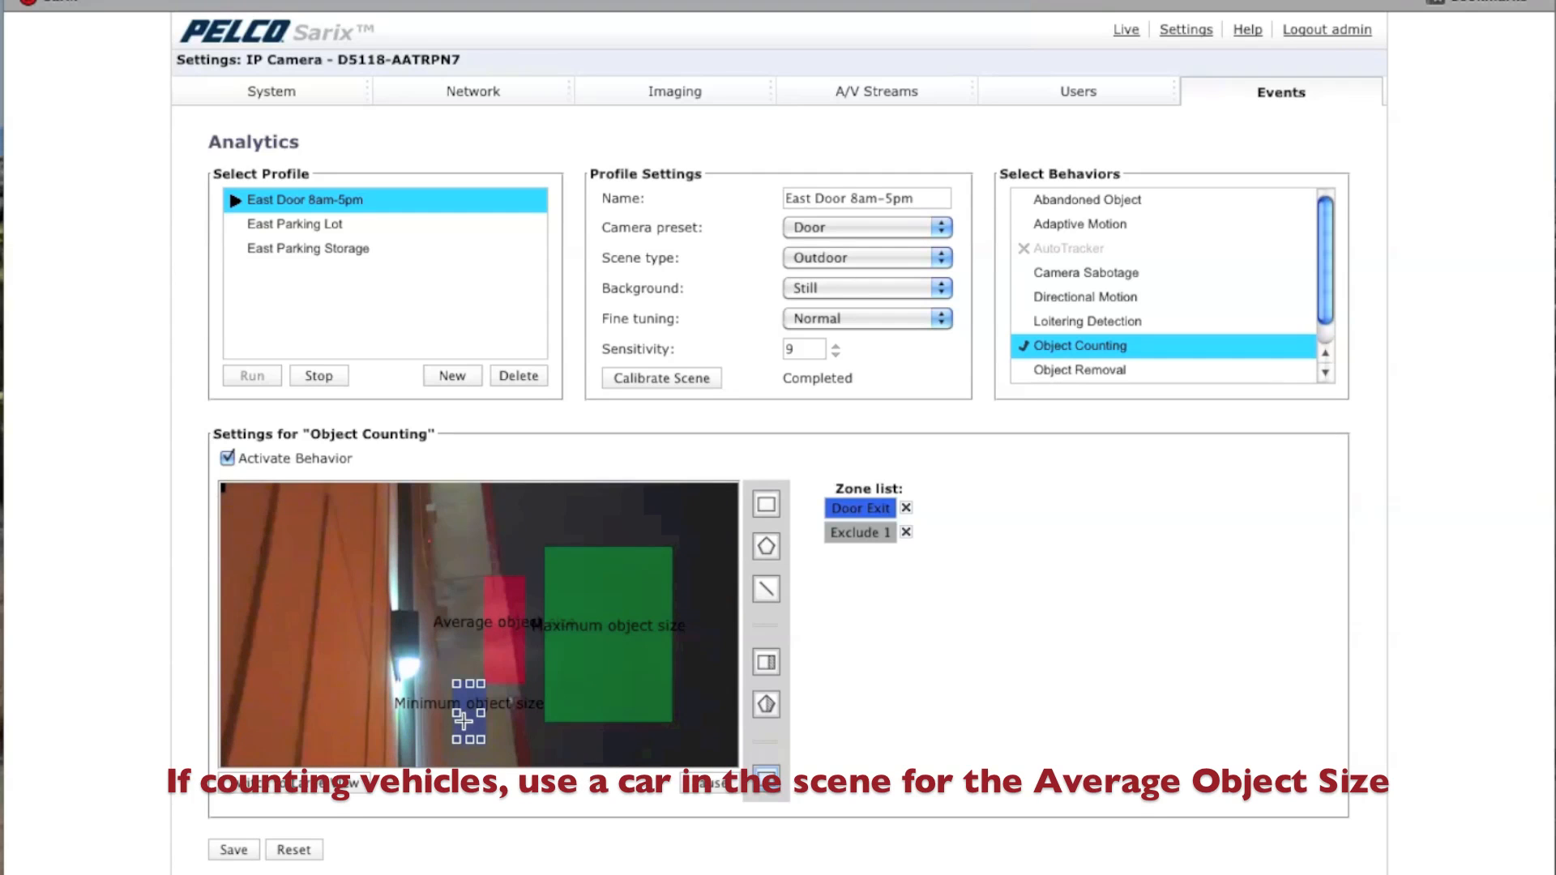
drag(469, 713, 514, 685)
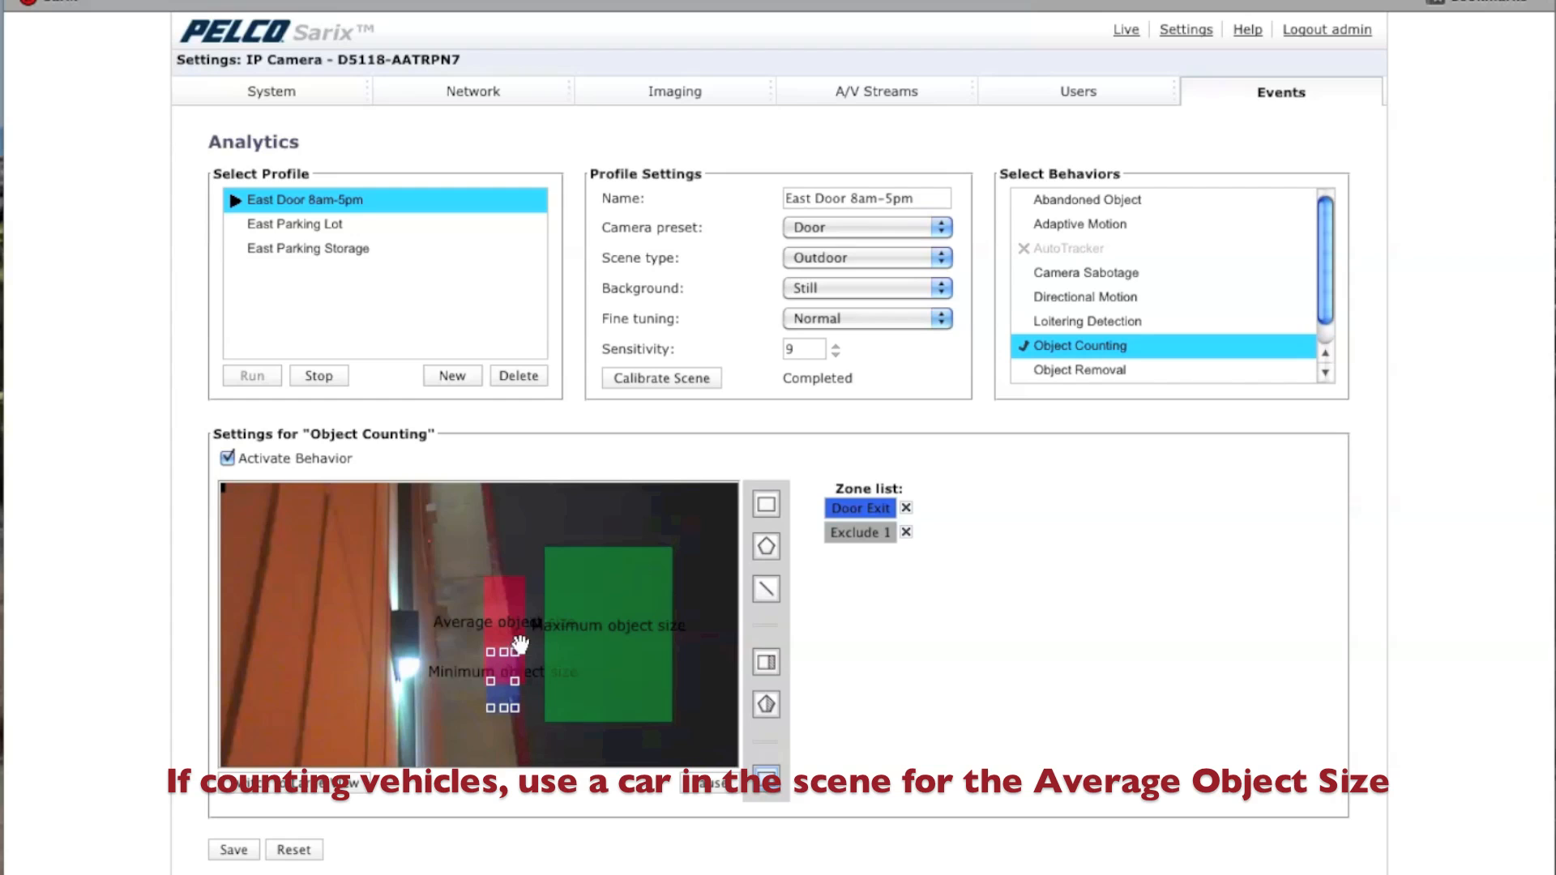
drag(515, 652, 514, 659)
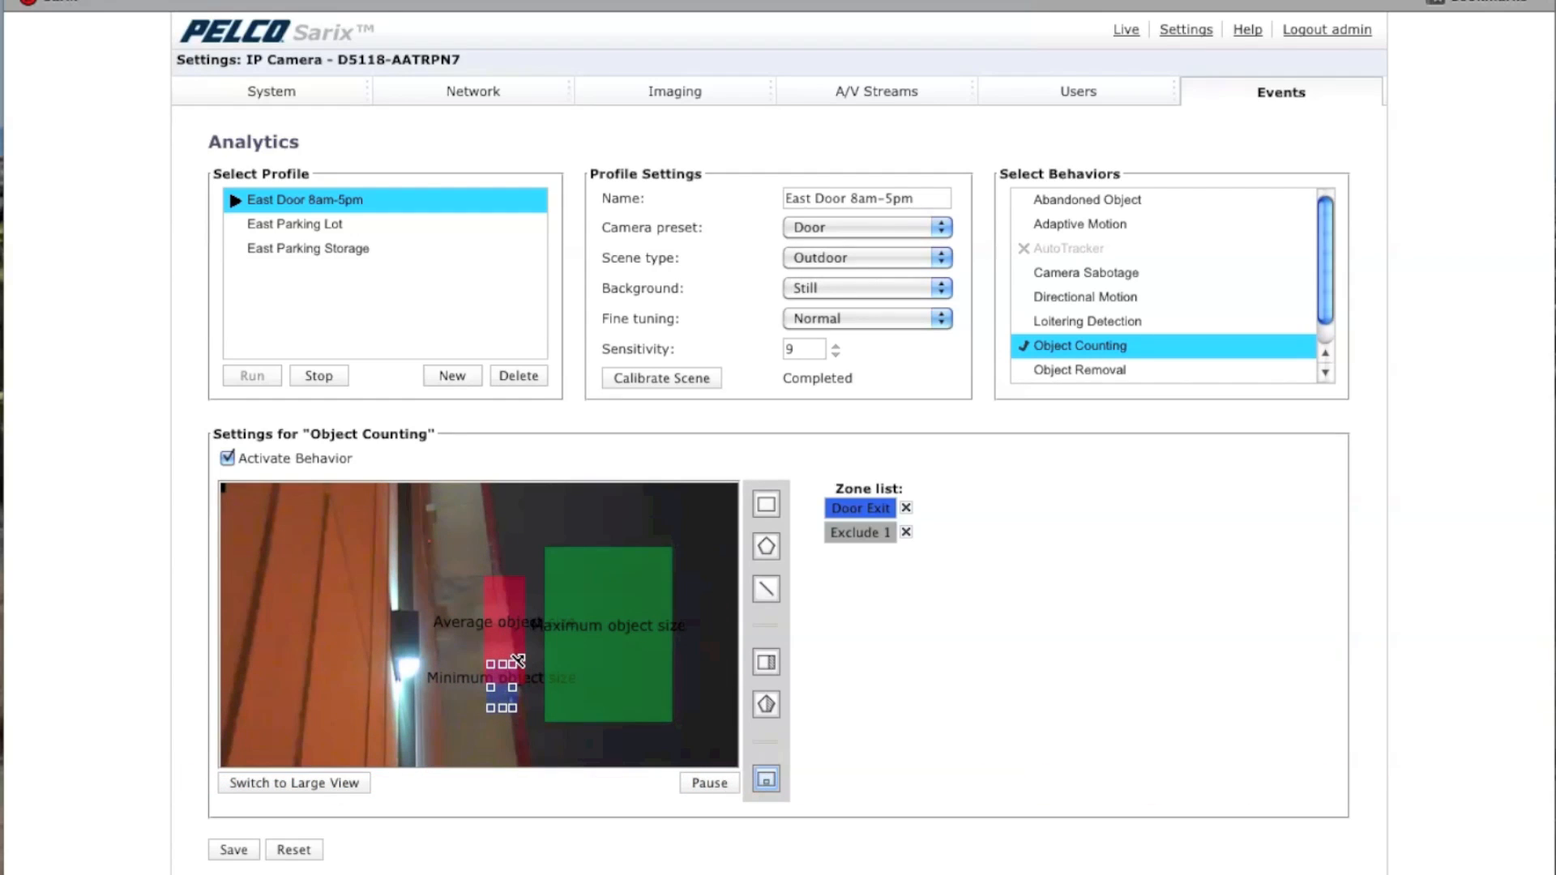
drag(498, 699, 495, 666)
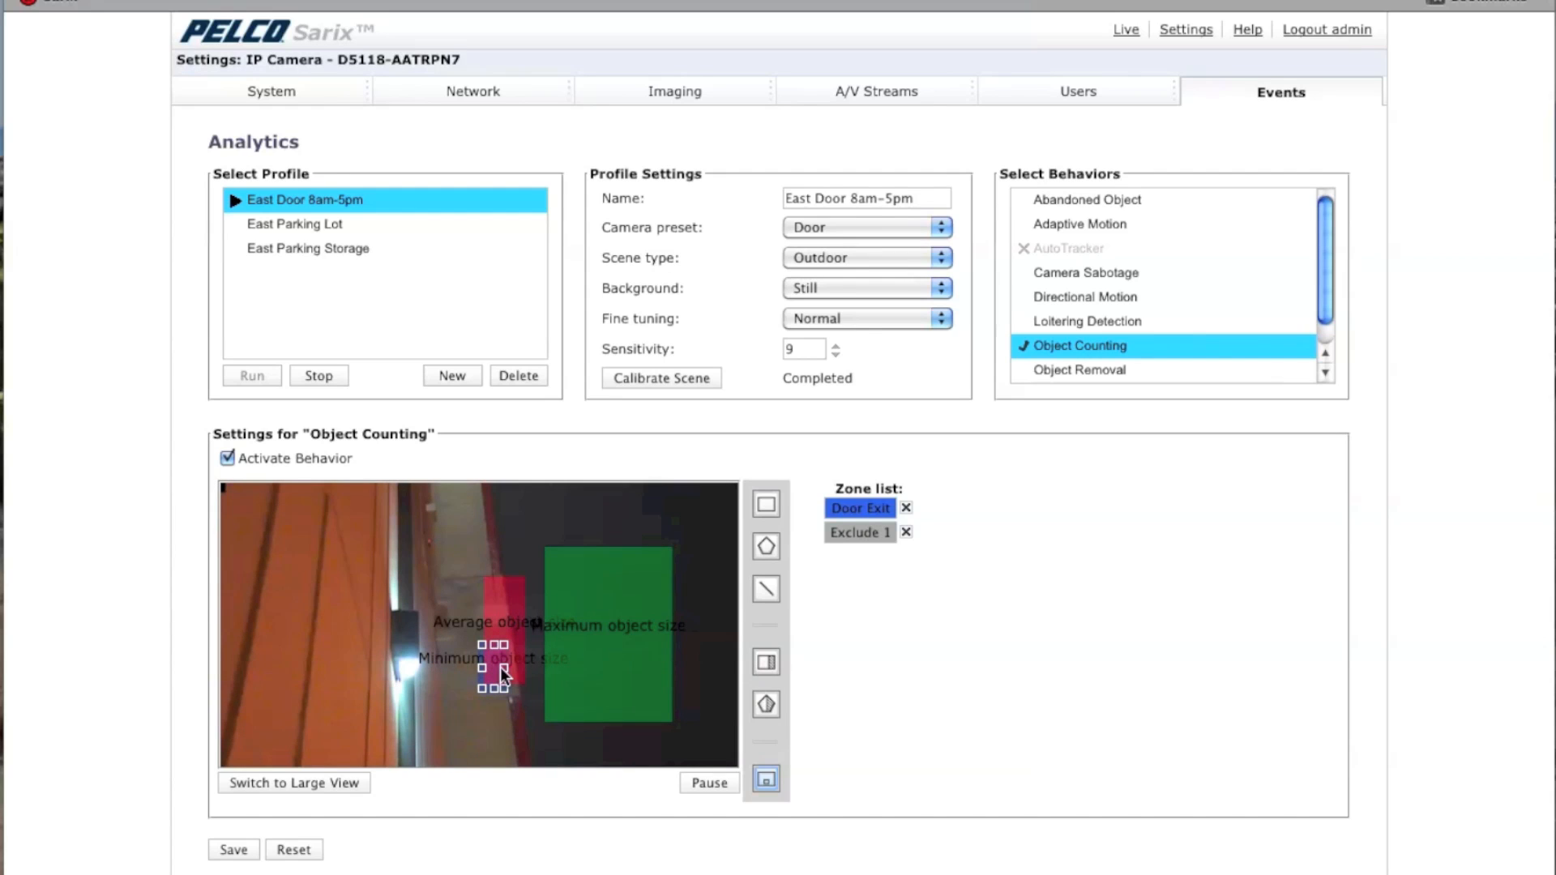
Shrink the maximum object size box around the other size boxes at the curb, and save the behavior settings.
drag(628, 678, 528, 676)
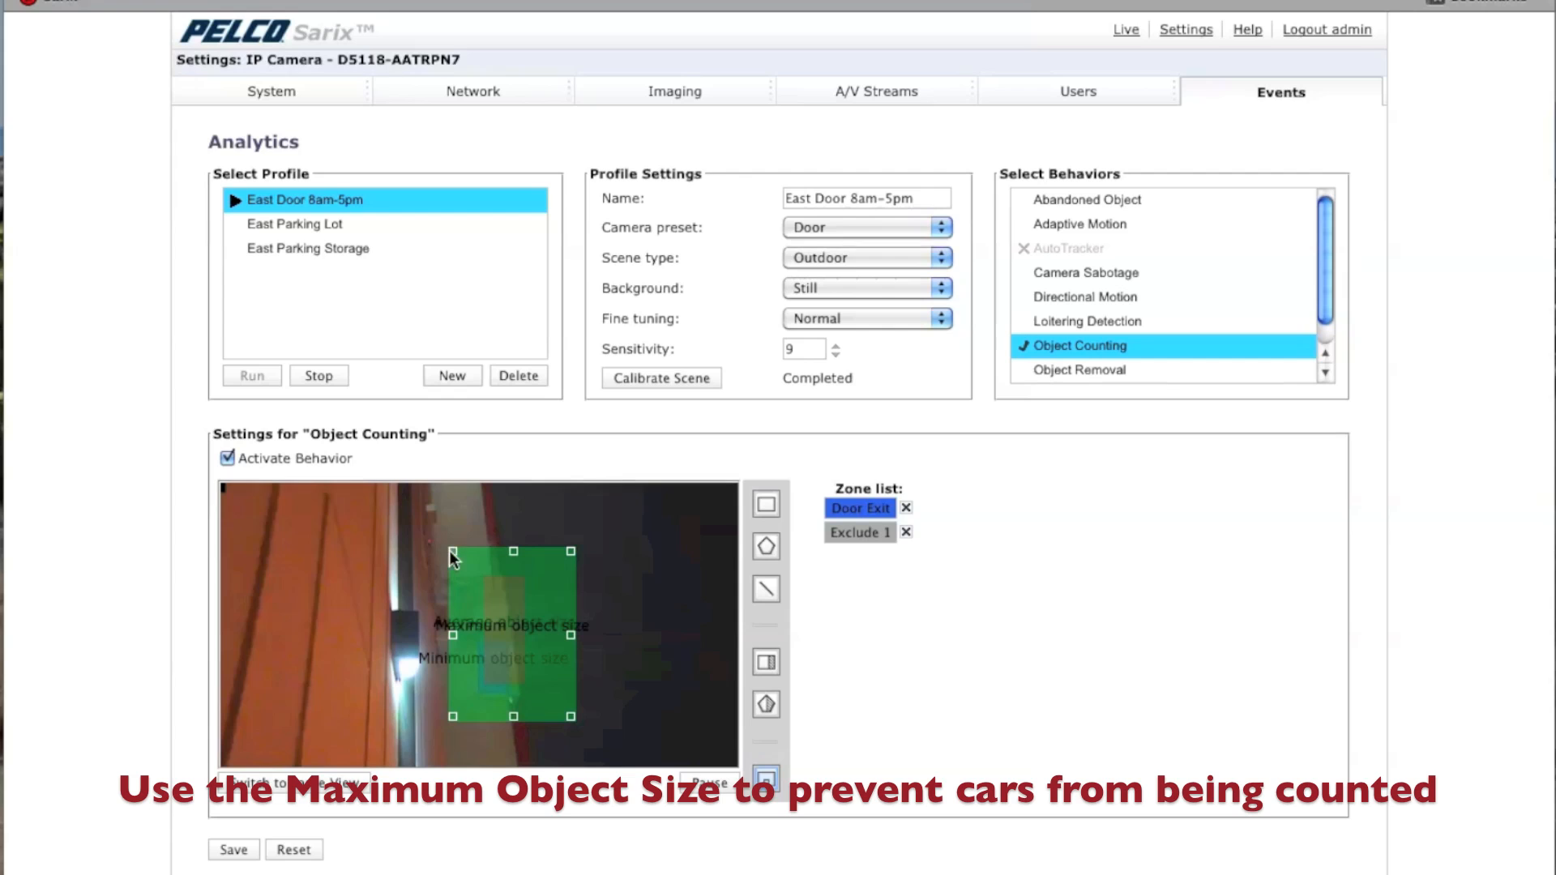
drag(453, 551, 477, 558)
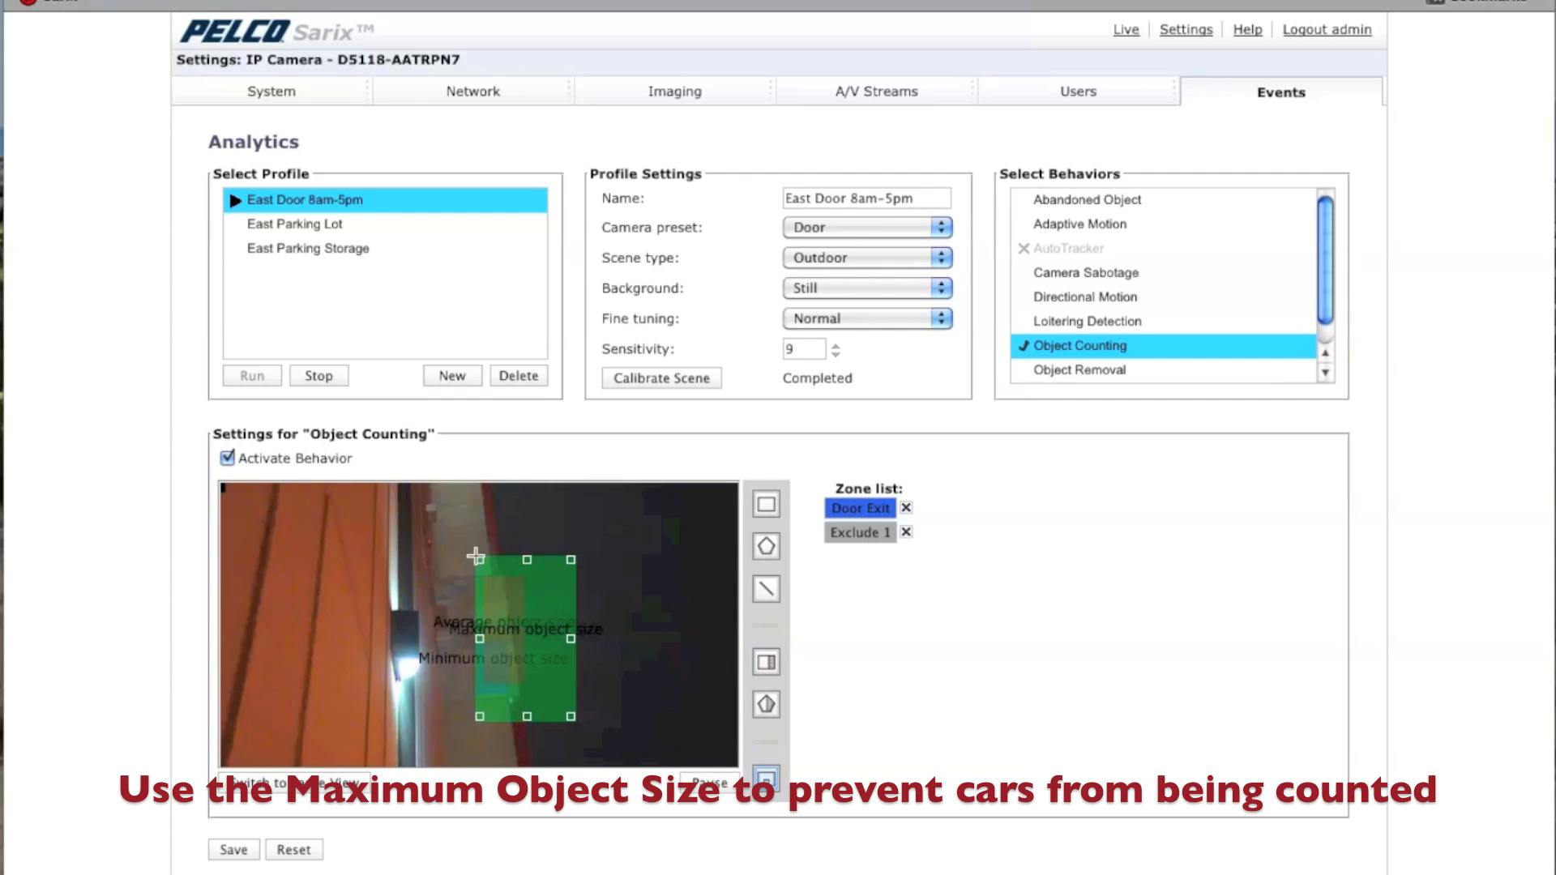
drag(538, 625, 515, 625)
drag(551, 564, 520, 601)
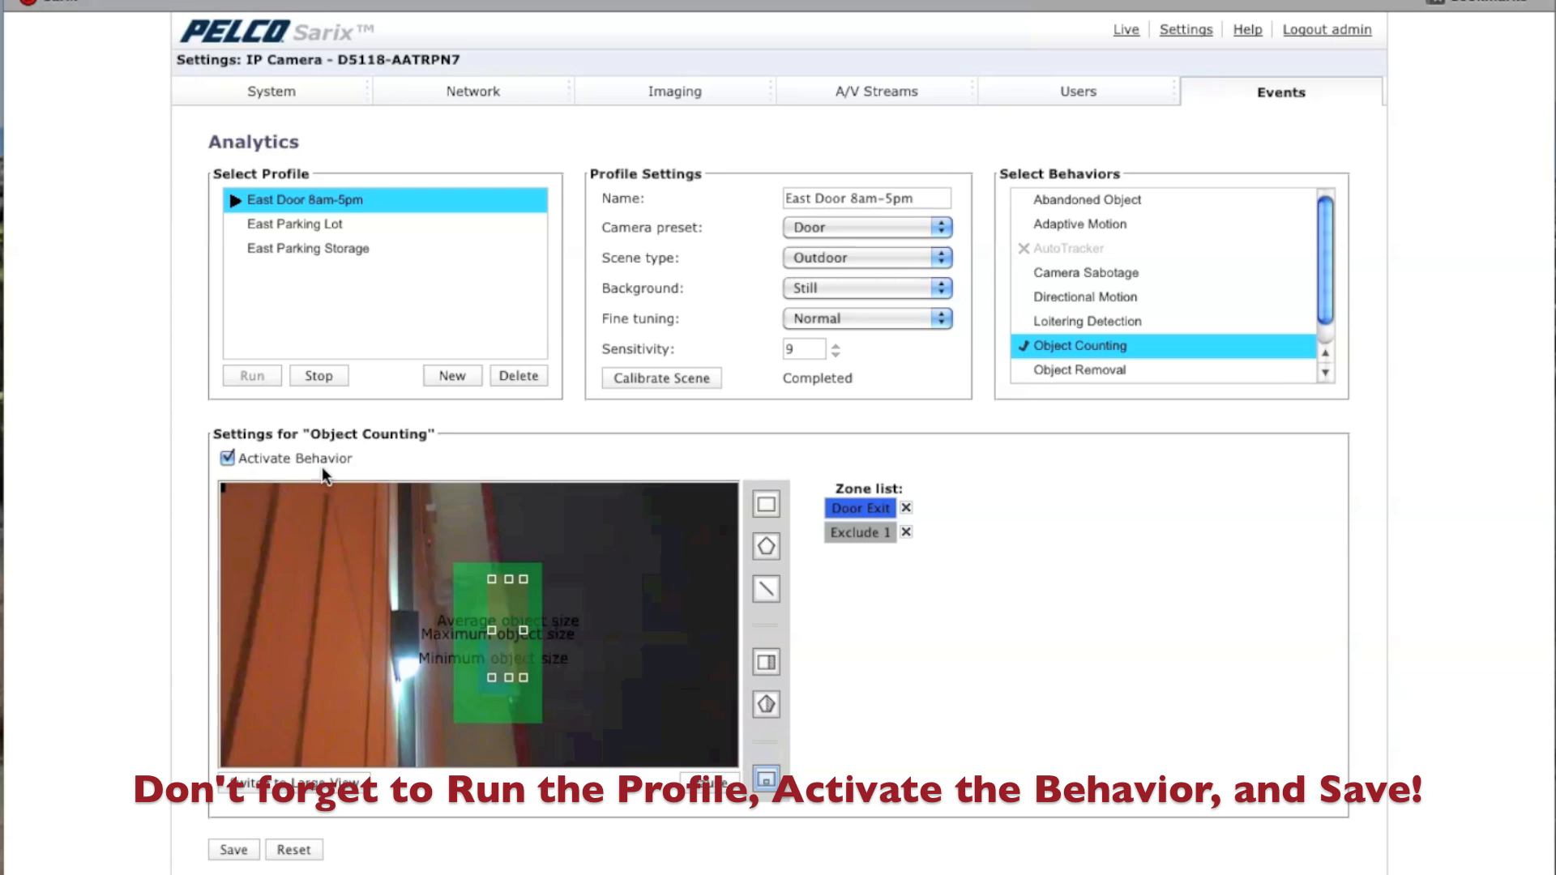
click(235, 851)
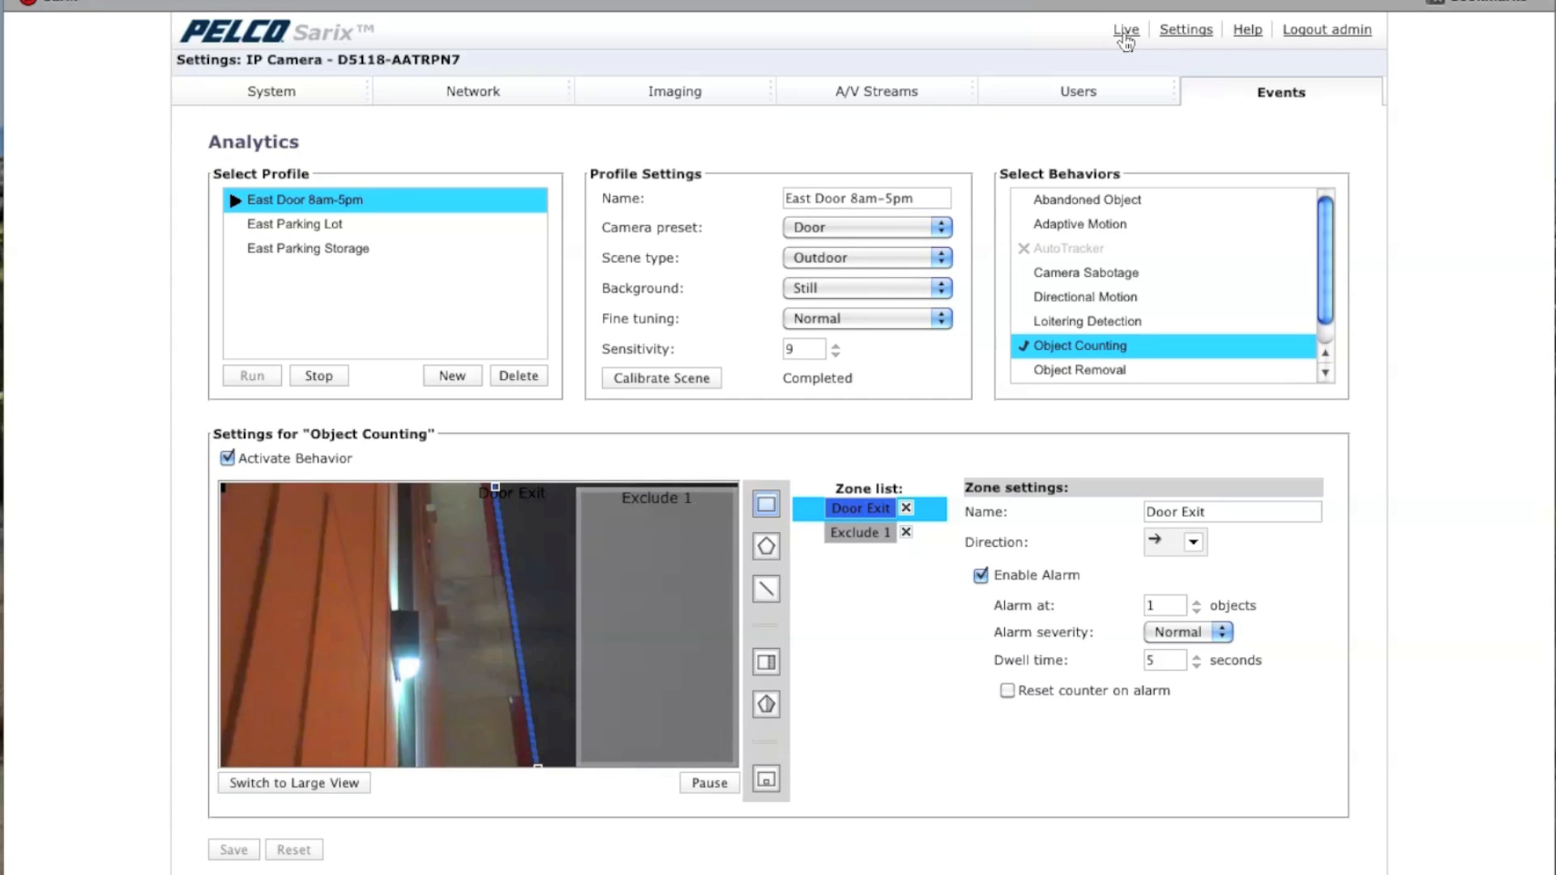
Switch the live view to the Event Stream and look through the Object Counting analytics alerts.
click(1126, 33)
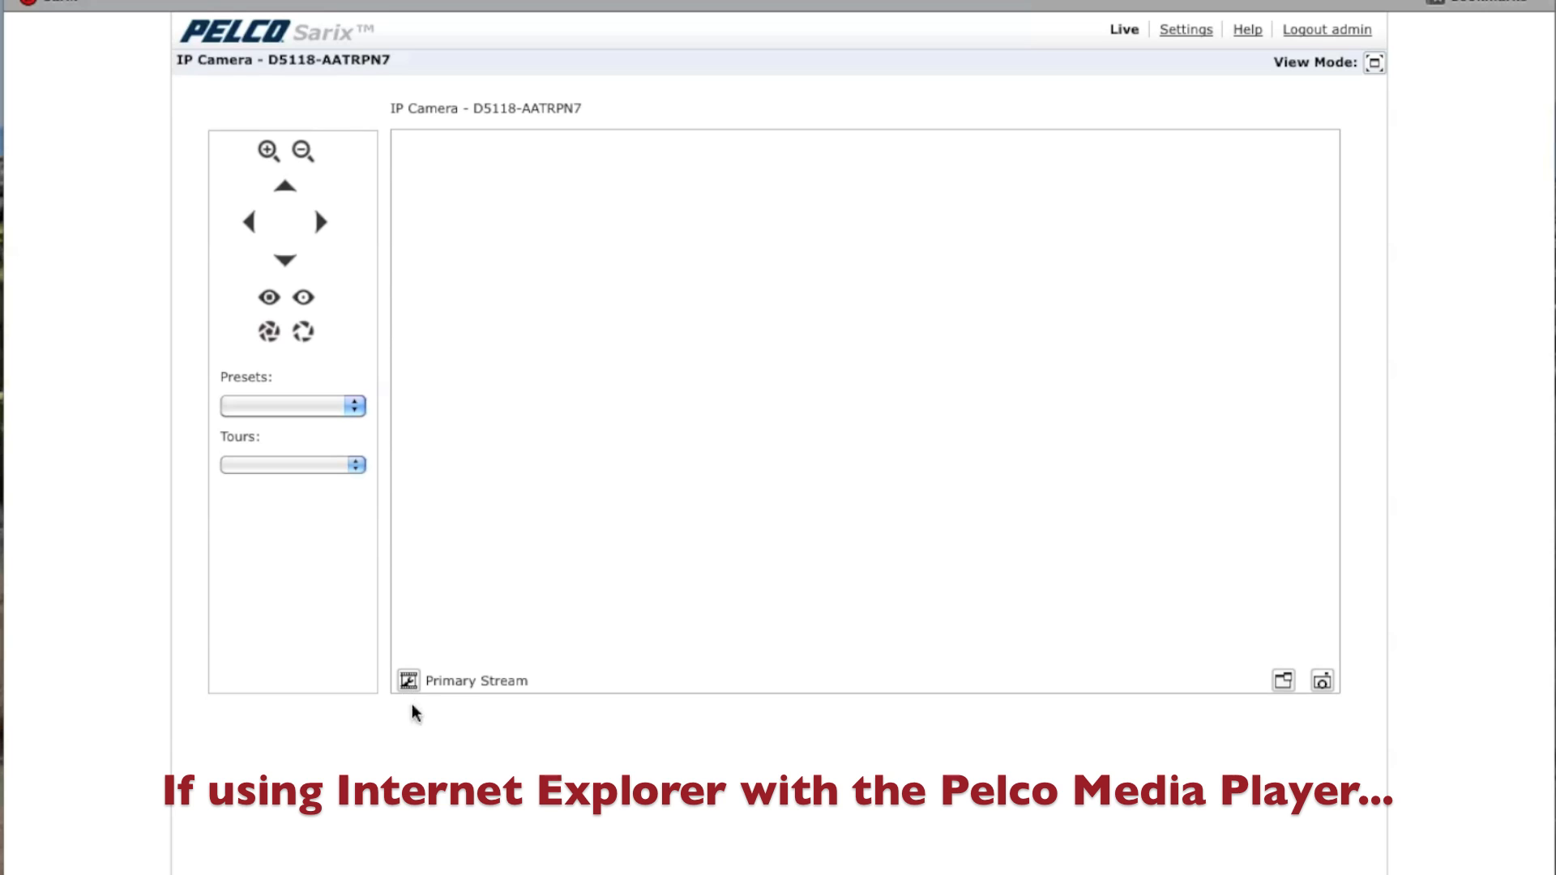
click(408, 683)
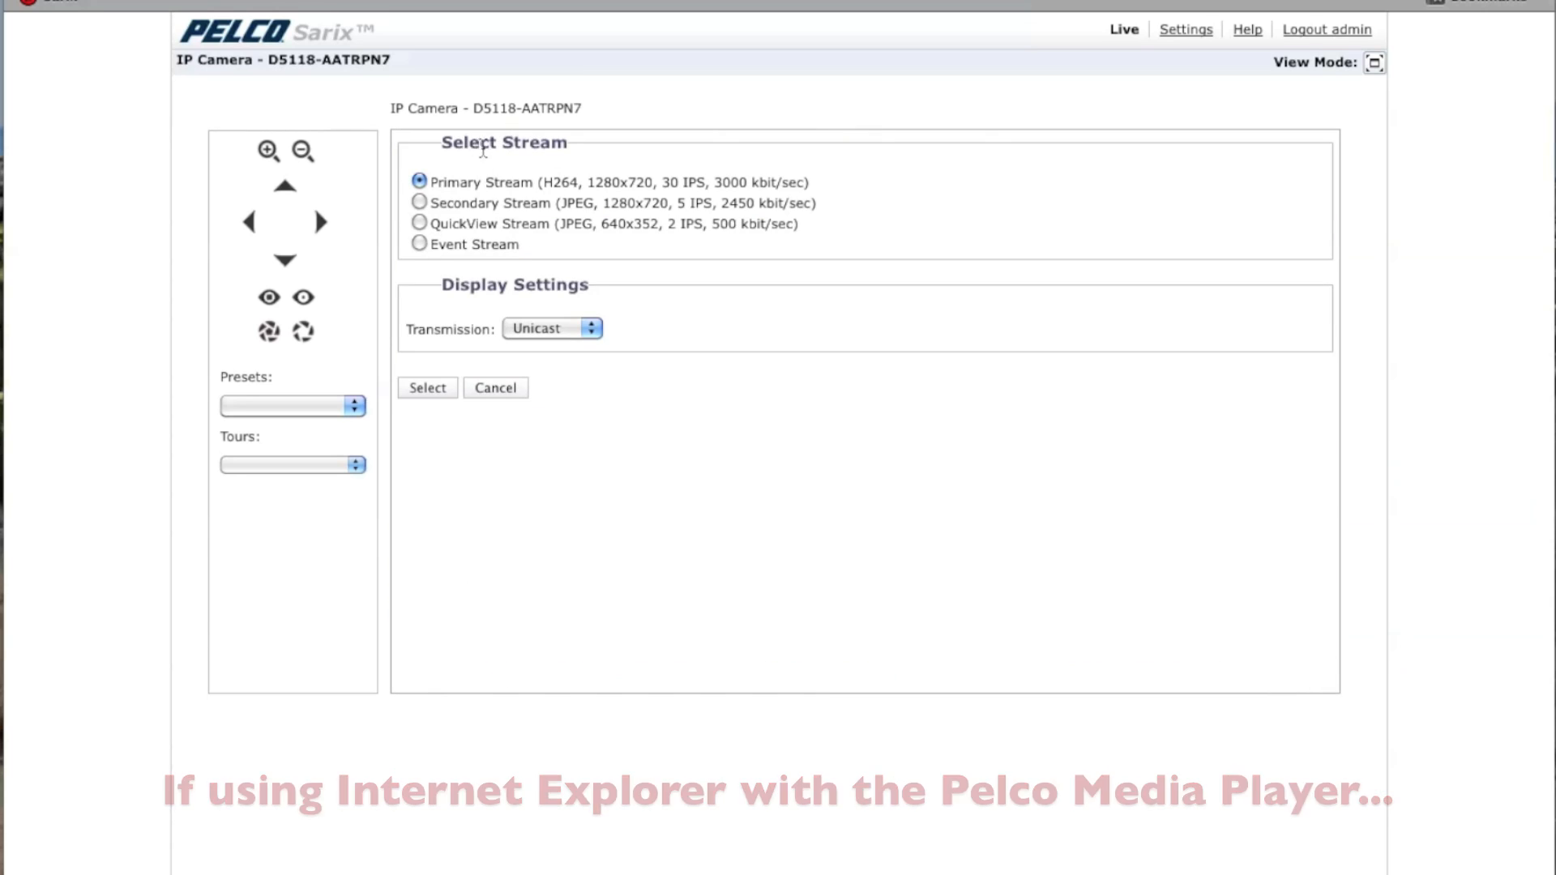
click(420, 246)
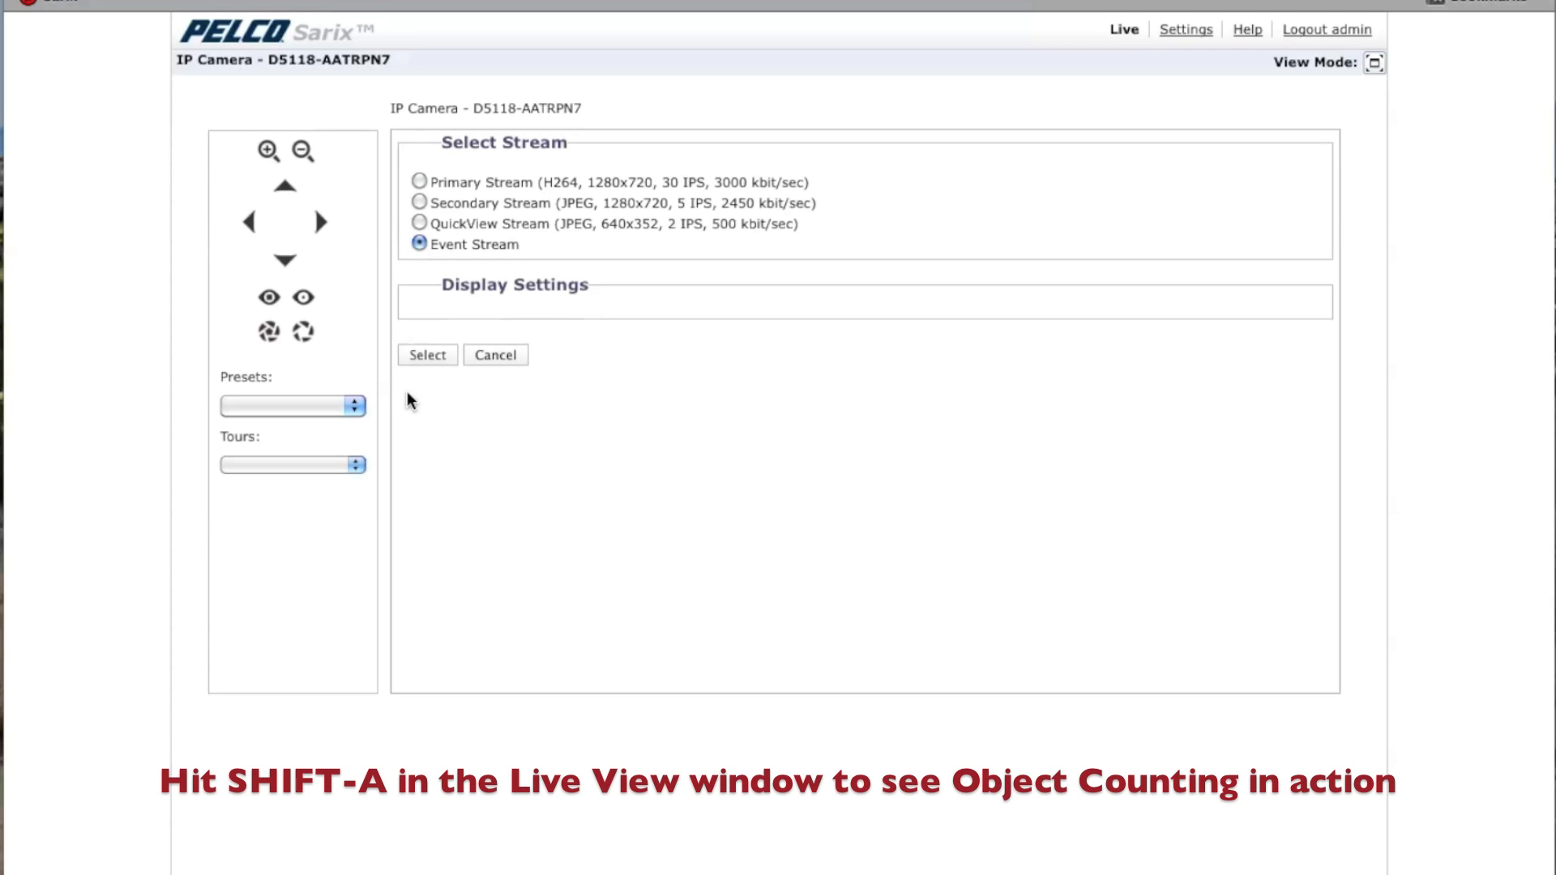
click(428, 356)
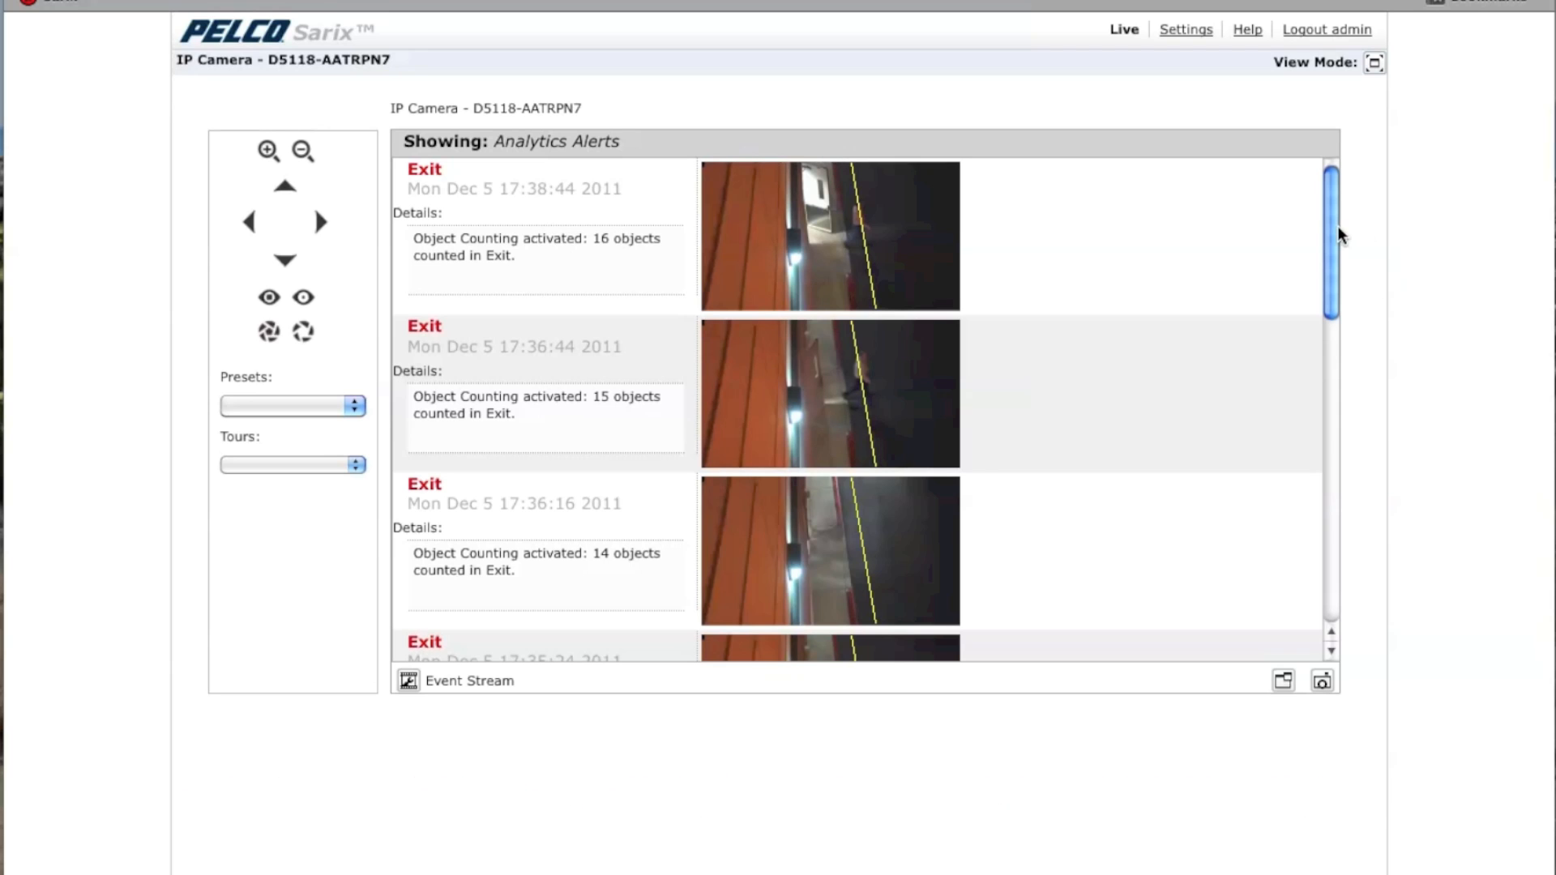
drag(1336, 228, 1336, 425)
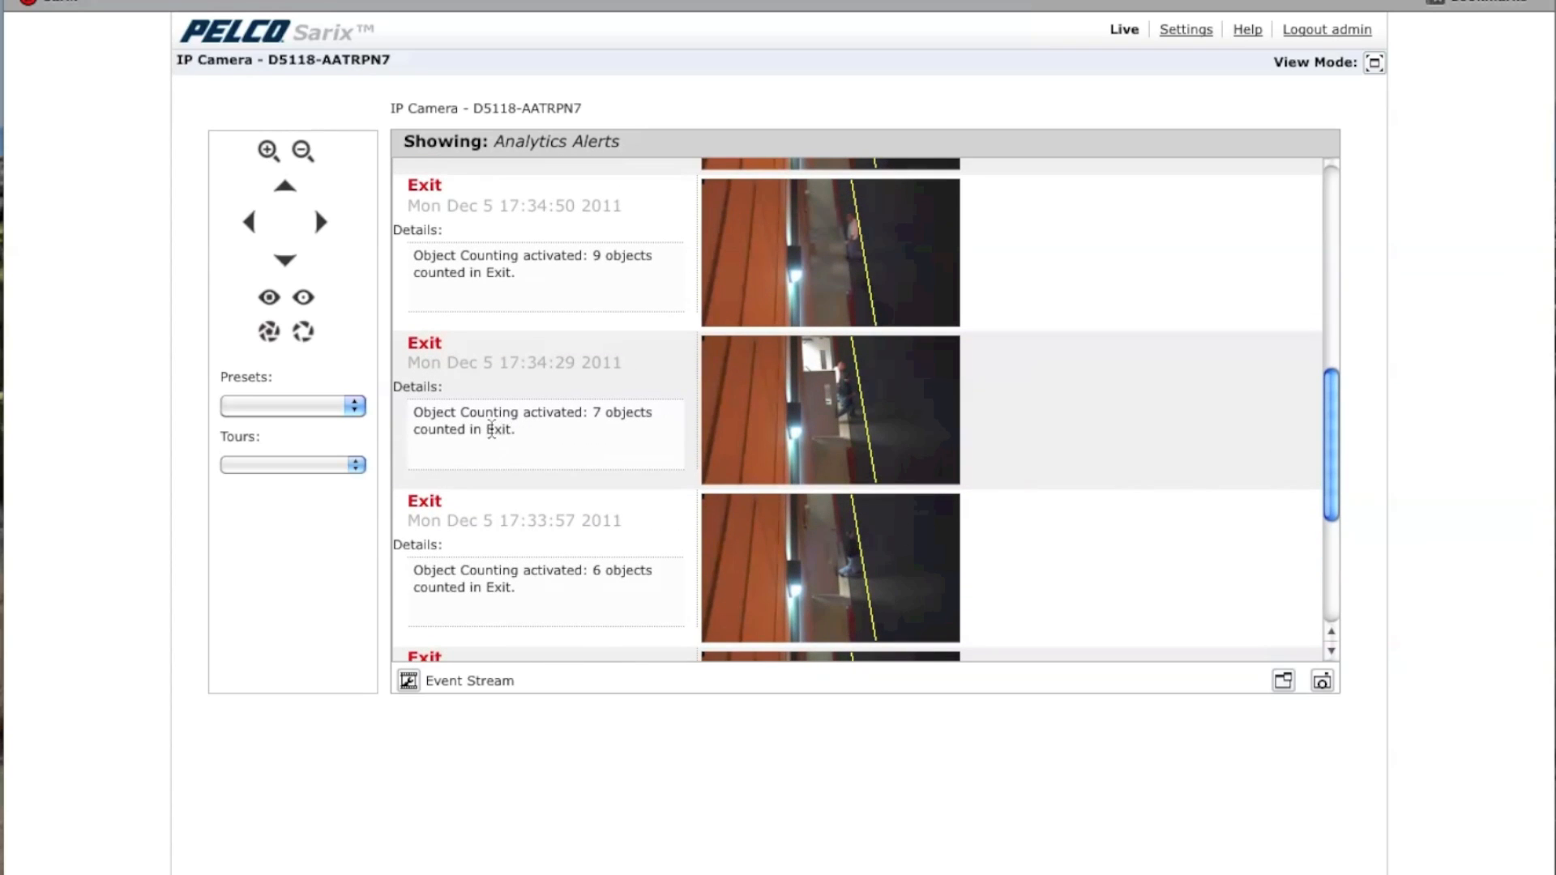